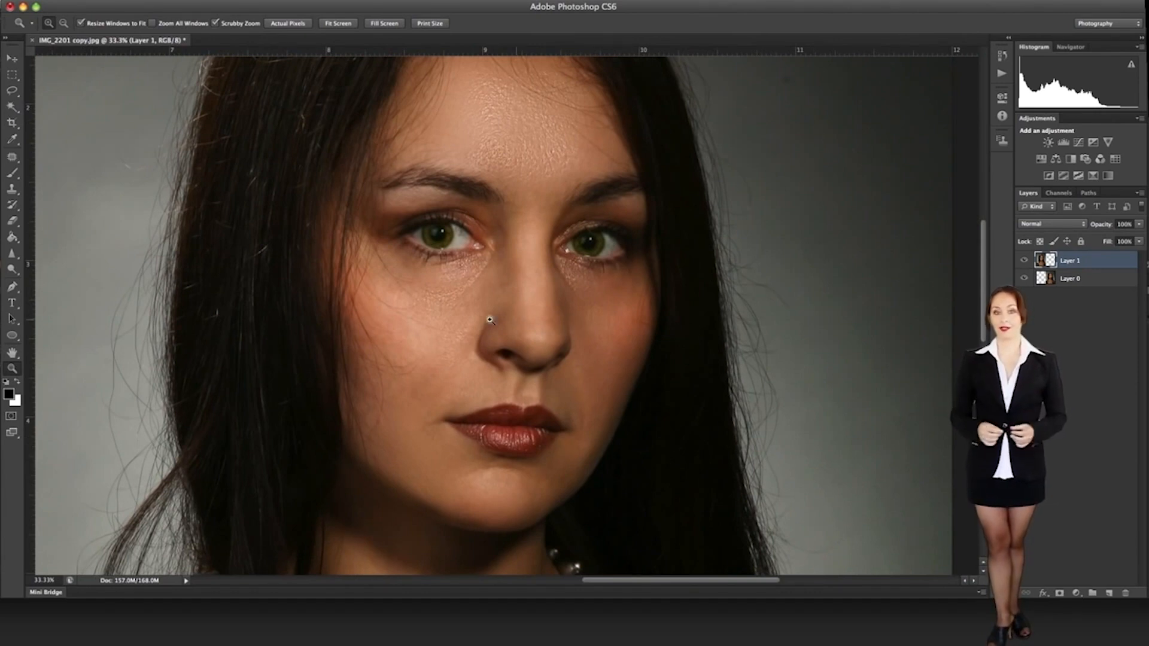
Compare the retouched and original versions of the portrait close up, examining the skin on the face
{"action": "left_click", "coordinate": [448, 320]}
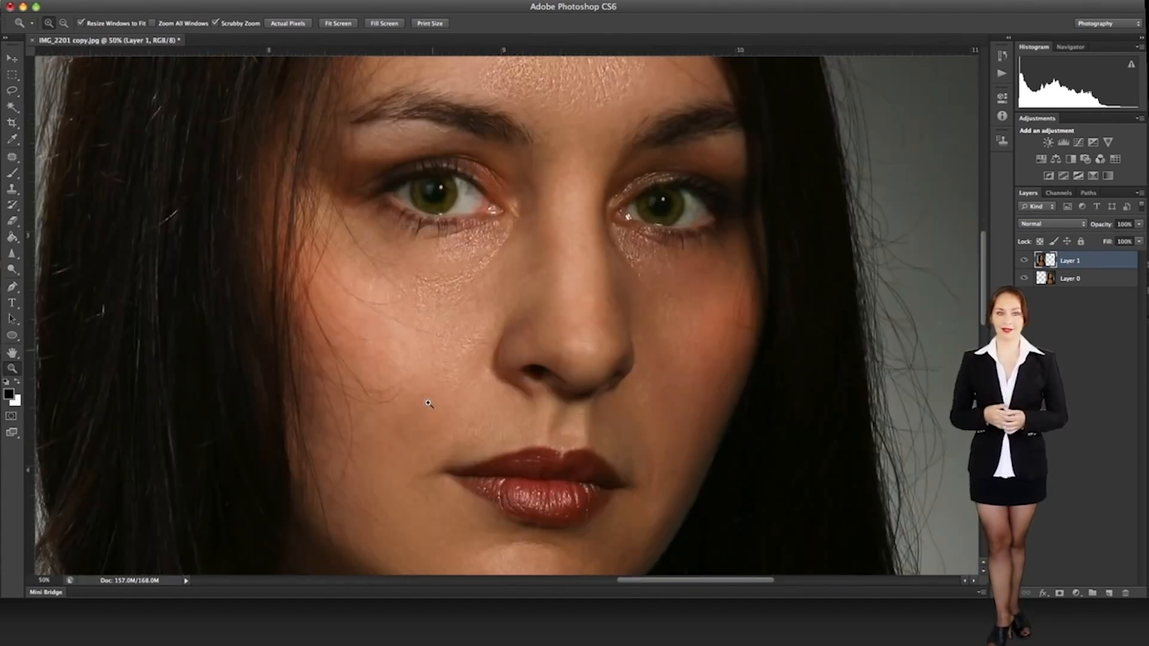
{"action": "key", "text": "super+0"}
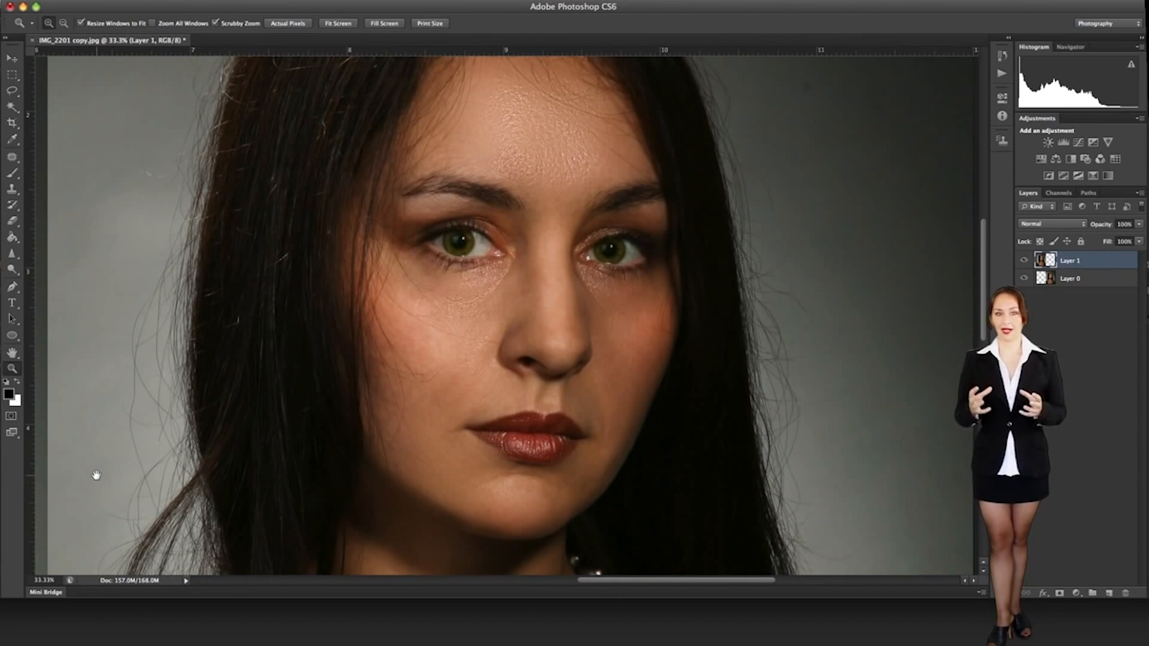
{"action": "left_click_drag", "start_coordinate": [96, 475], "coordinate": [946, 494]}
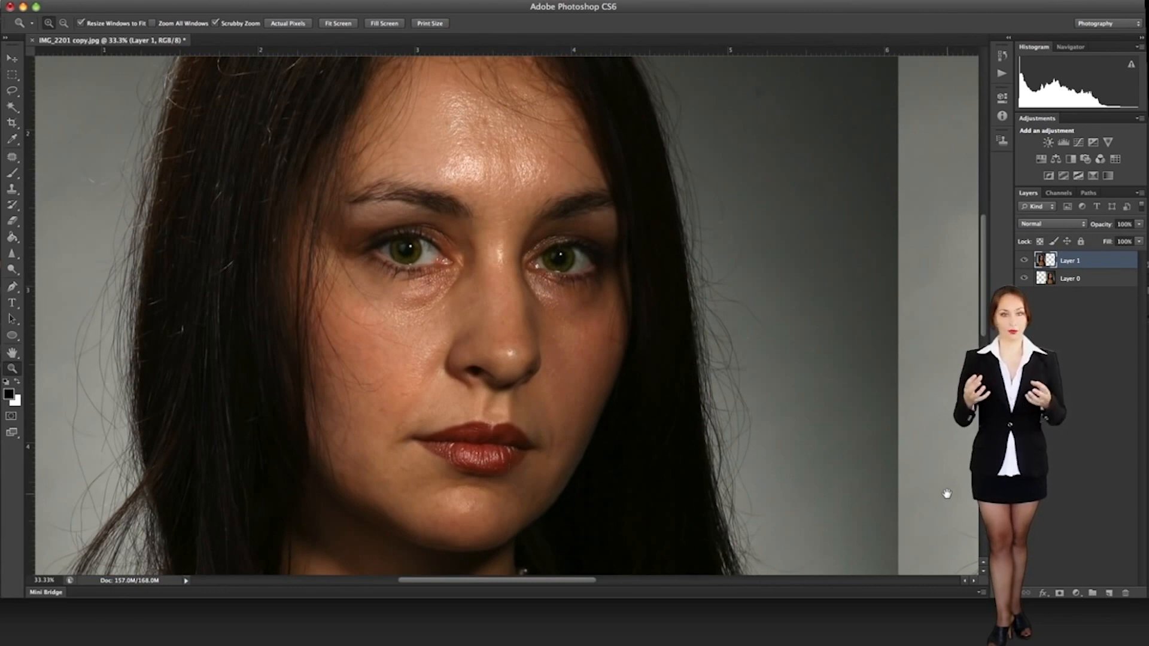
{"action": "left_click_drag", "start_coordinate": [946, 494], "coordinate": [48, 469]}
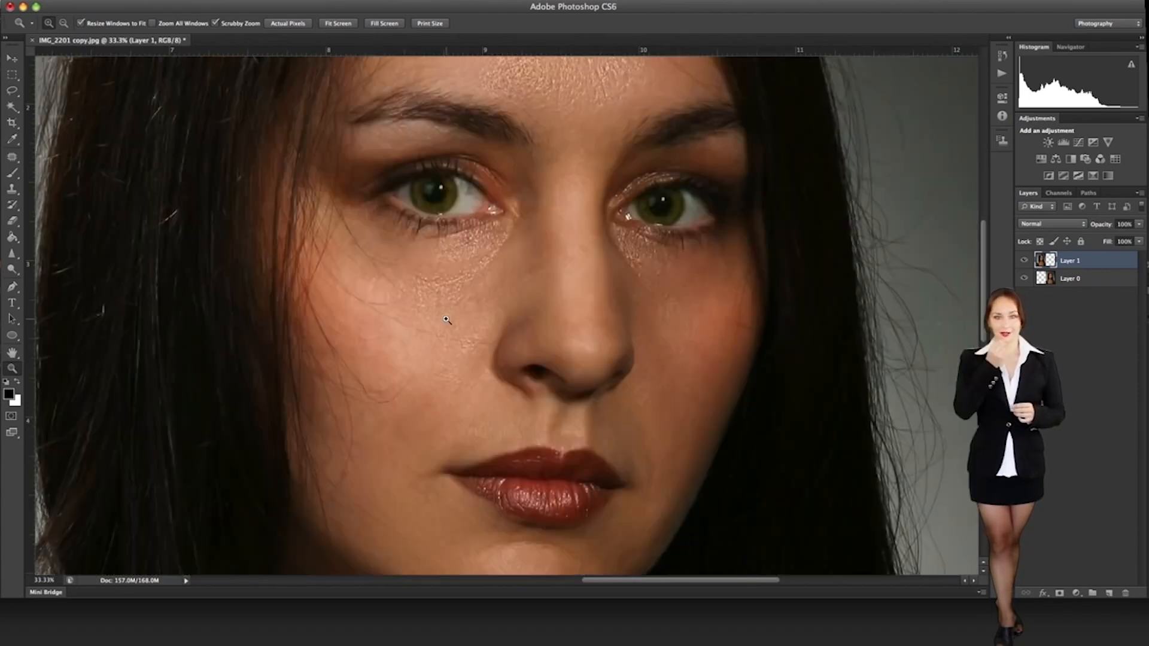
{"action": "left_click", "coordinate": [448, 321]}
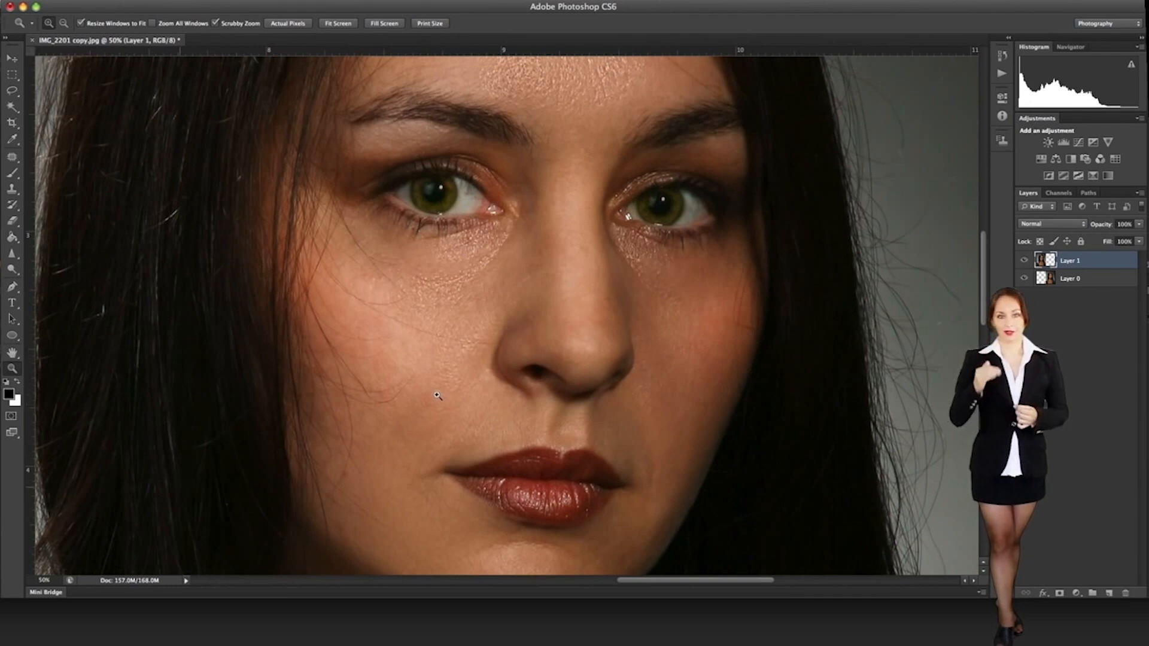
{"action": "right_click", "coordinate": [729, 430]}
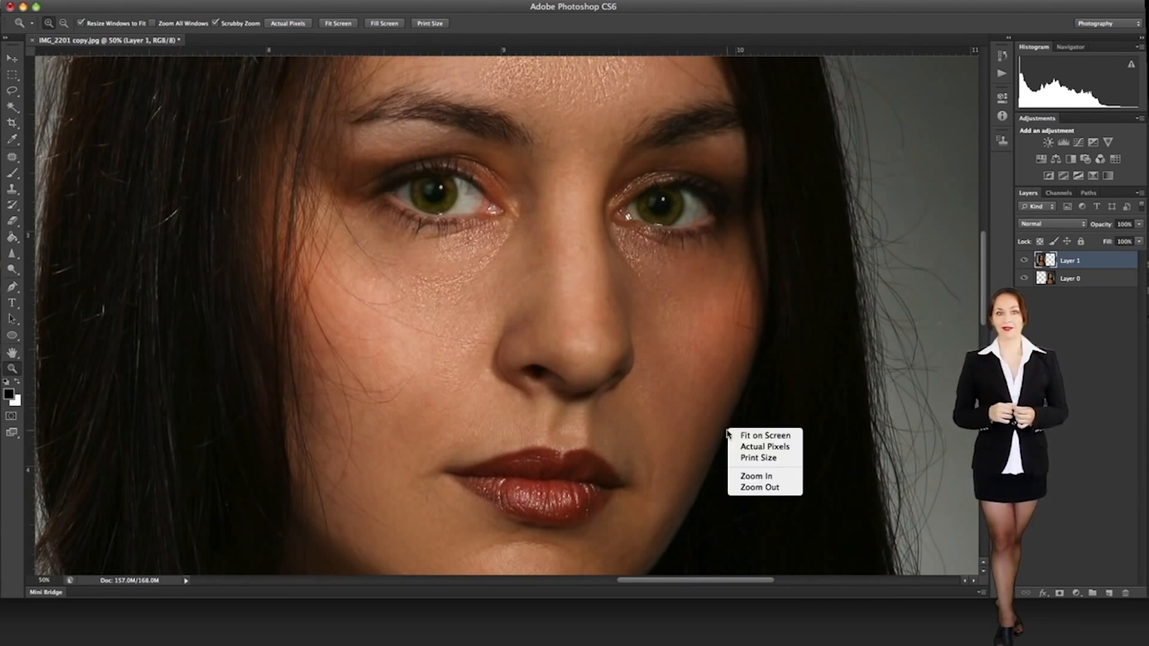
{"action": "left_click", "coordinate": [760, 436]}
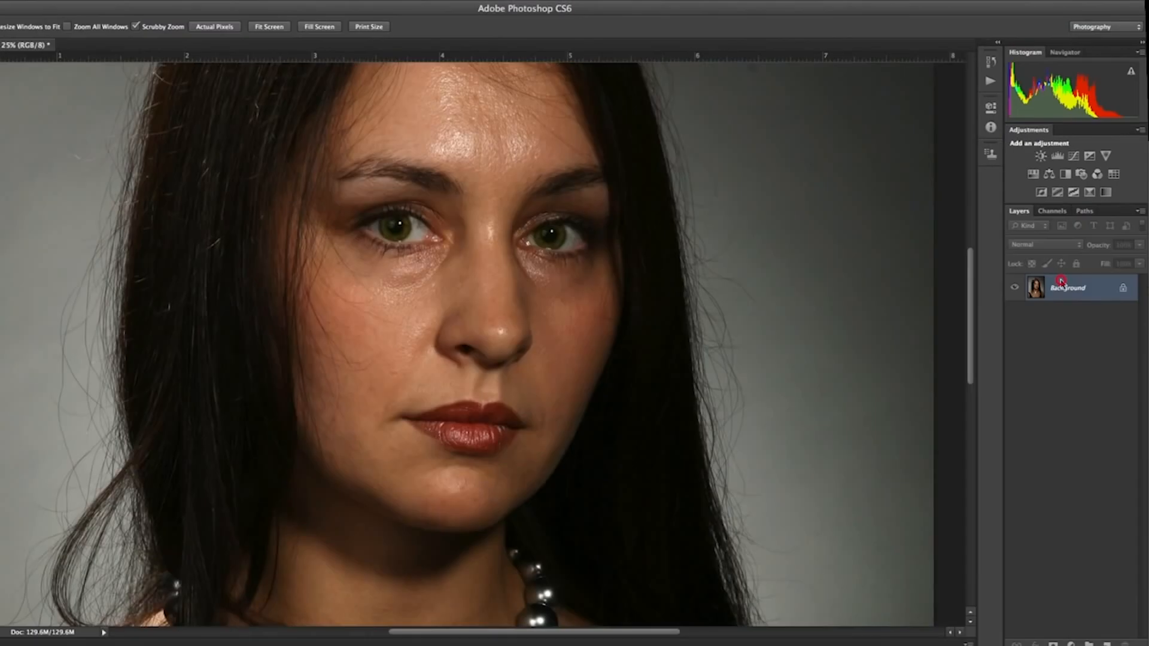
Turn the Background into a regular layer with the default name and convert it to a smart object
{"action": "left_click", "coordinate": [1060, 289]}
{"action": "double_click", "coordinate": [1060, 289]}
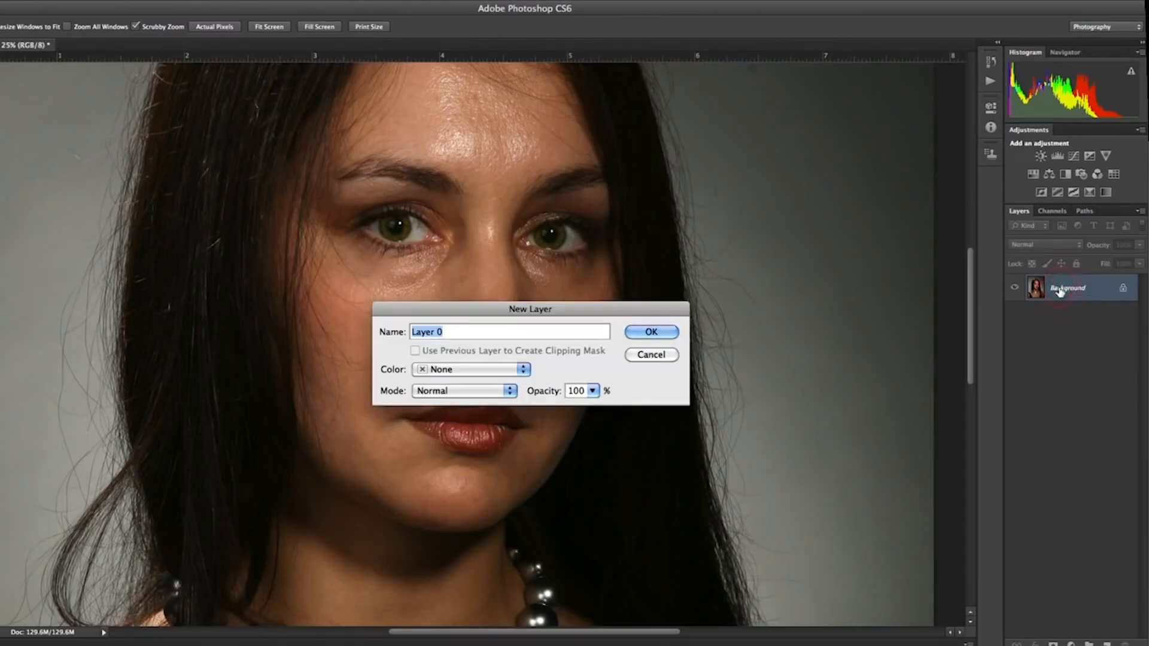
{"action": "key", "text": "Return"}
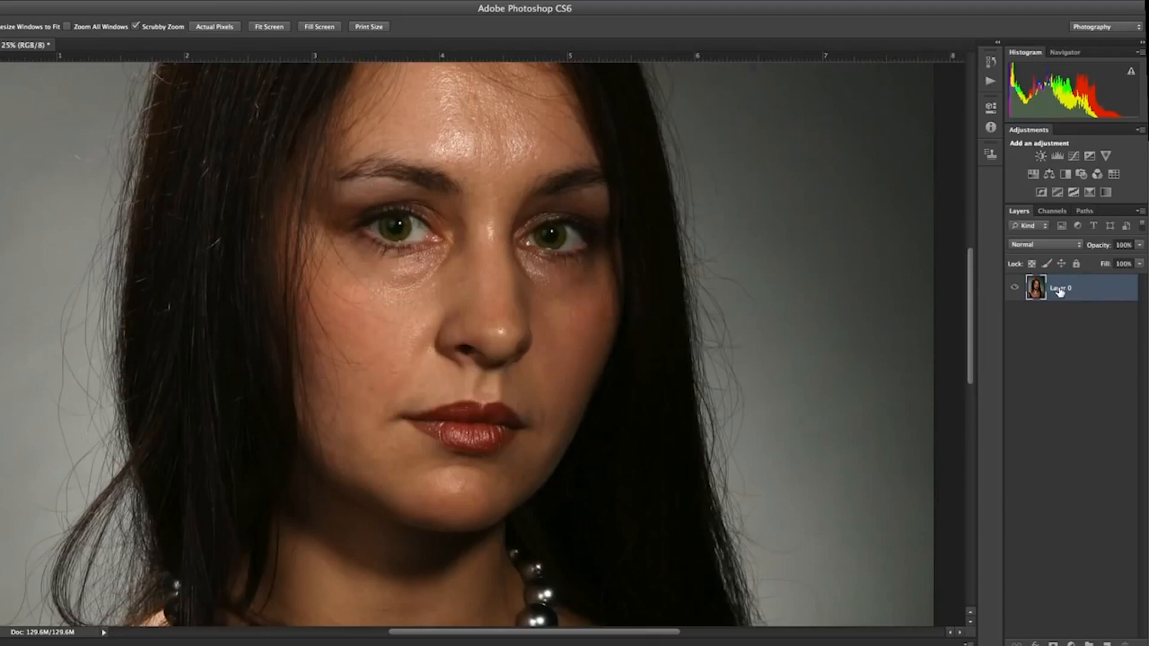
{"action": "right_click", "coordinate": [1059, 292]}
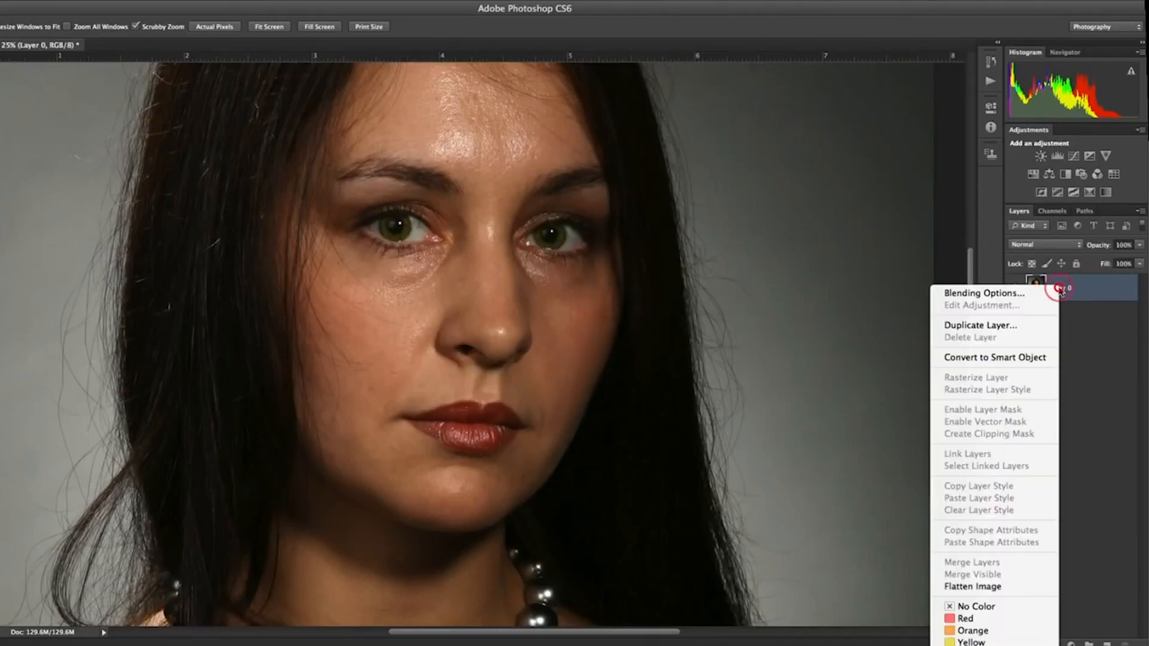
{"action": "left_click", "coordinate": [1046, 358]}
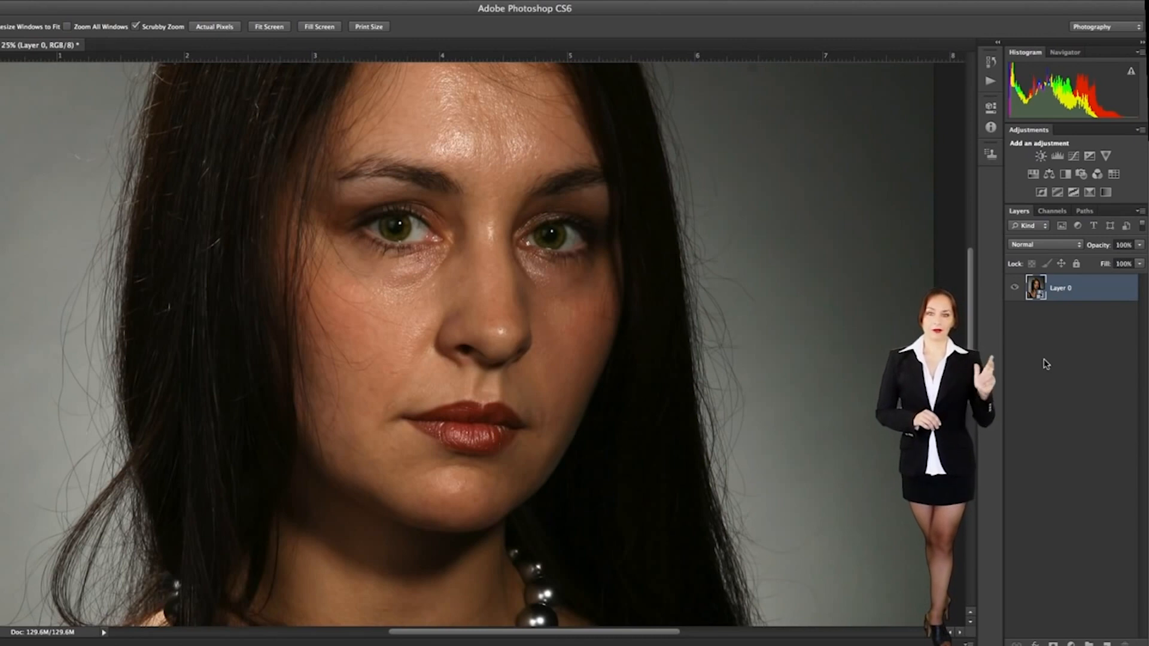
Duplicate the smart object layer and apply a Gaussian Blur filter to the copy
{"action": "key", "text": "ctrl+j"}
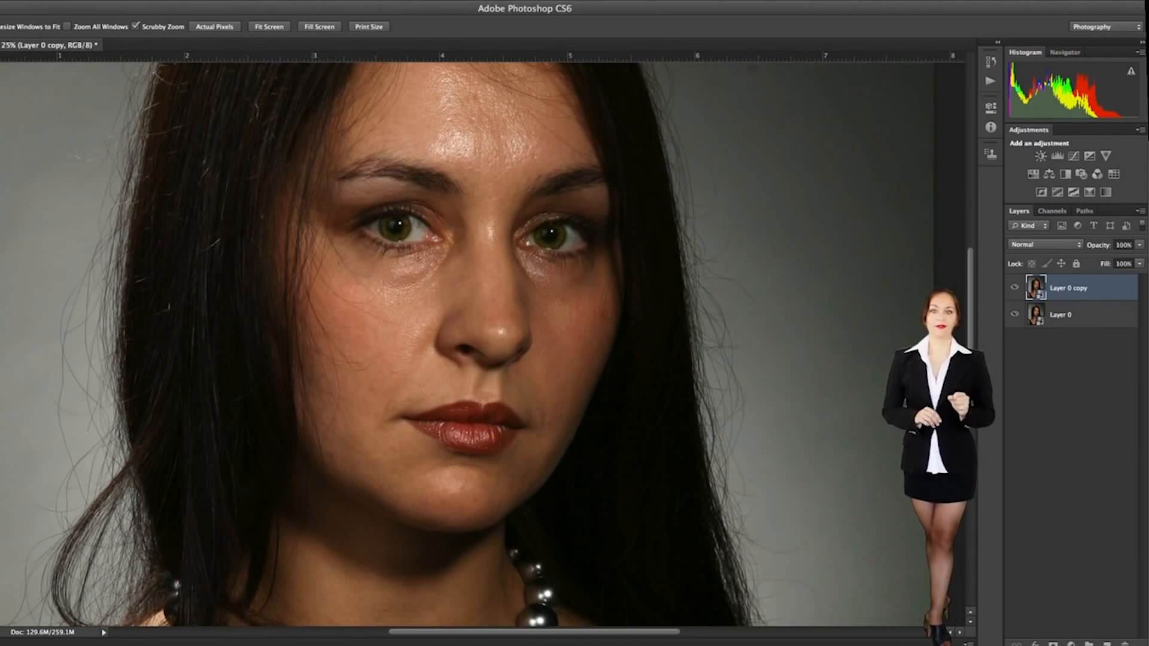
{"action": "left_click", "coordinate": [207, 0]}
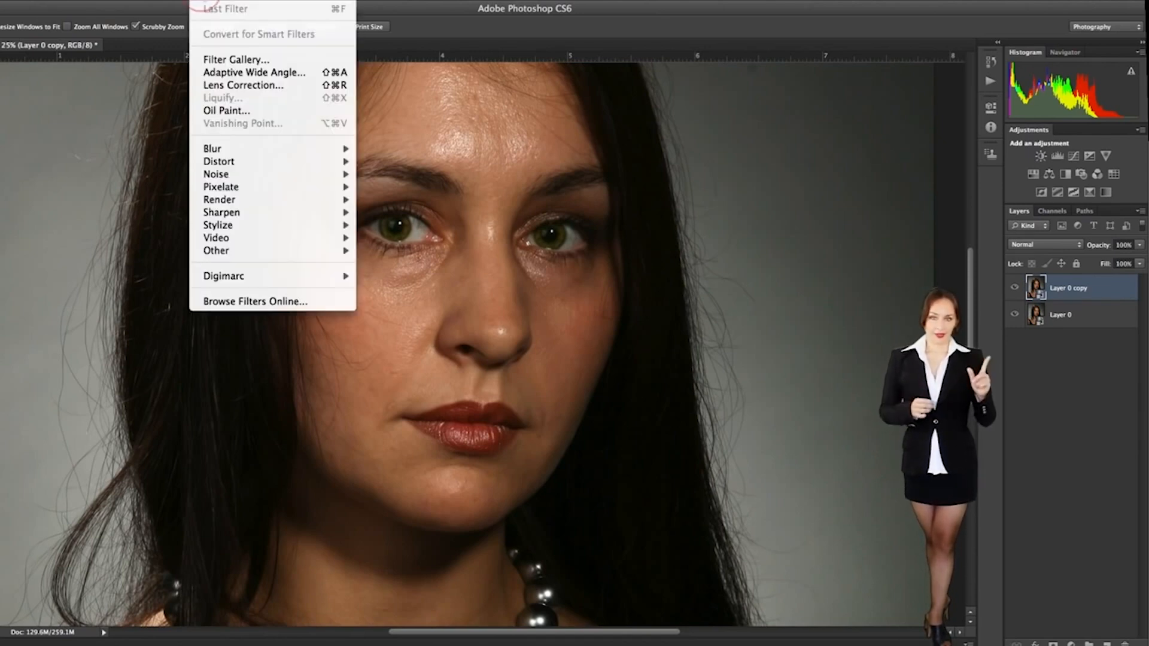
{"action": "left_click", "coordinate": [257, 148]}
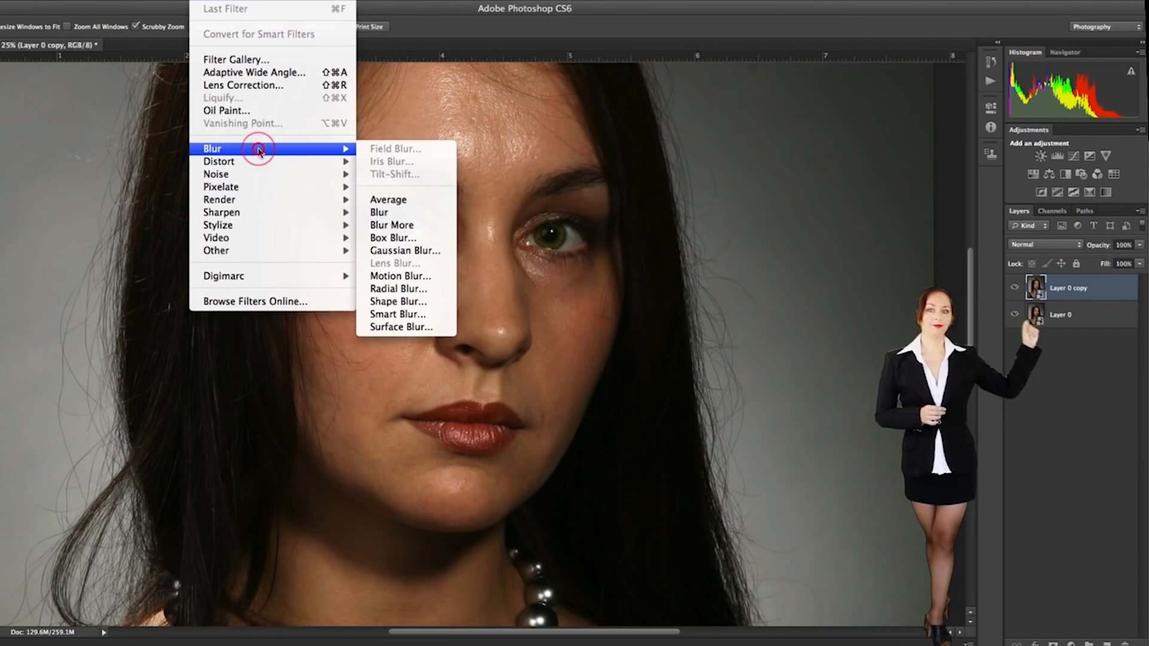
{"action": "left_click", "coordinate": [429, 250]}
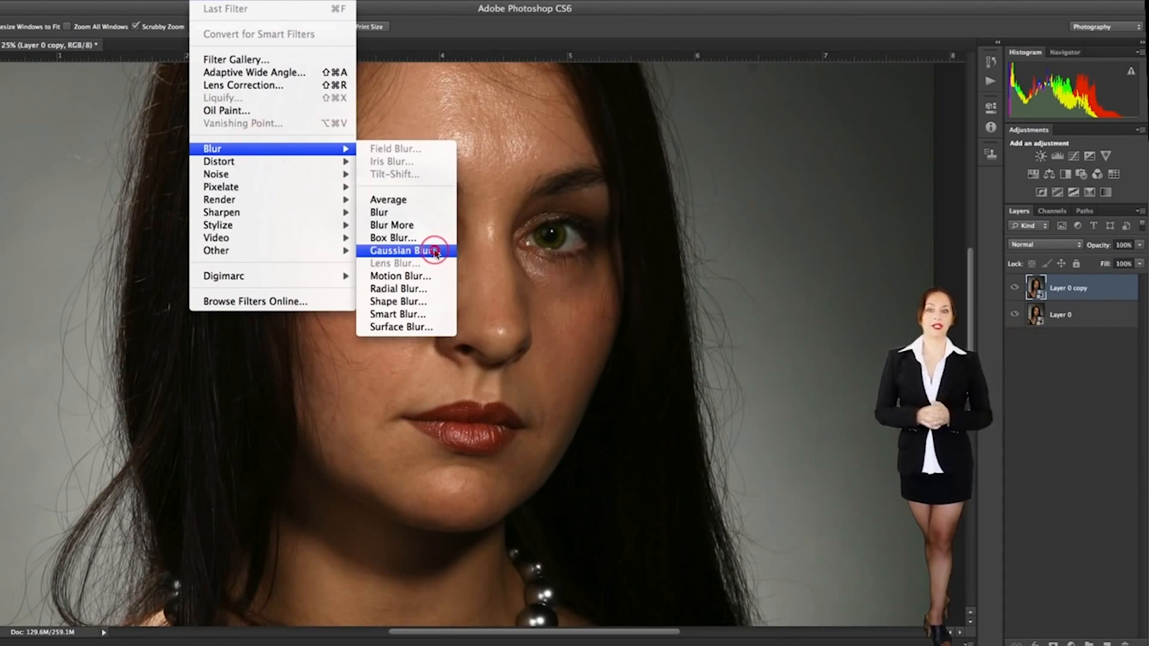
{"action": "key", "text": "Return"}
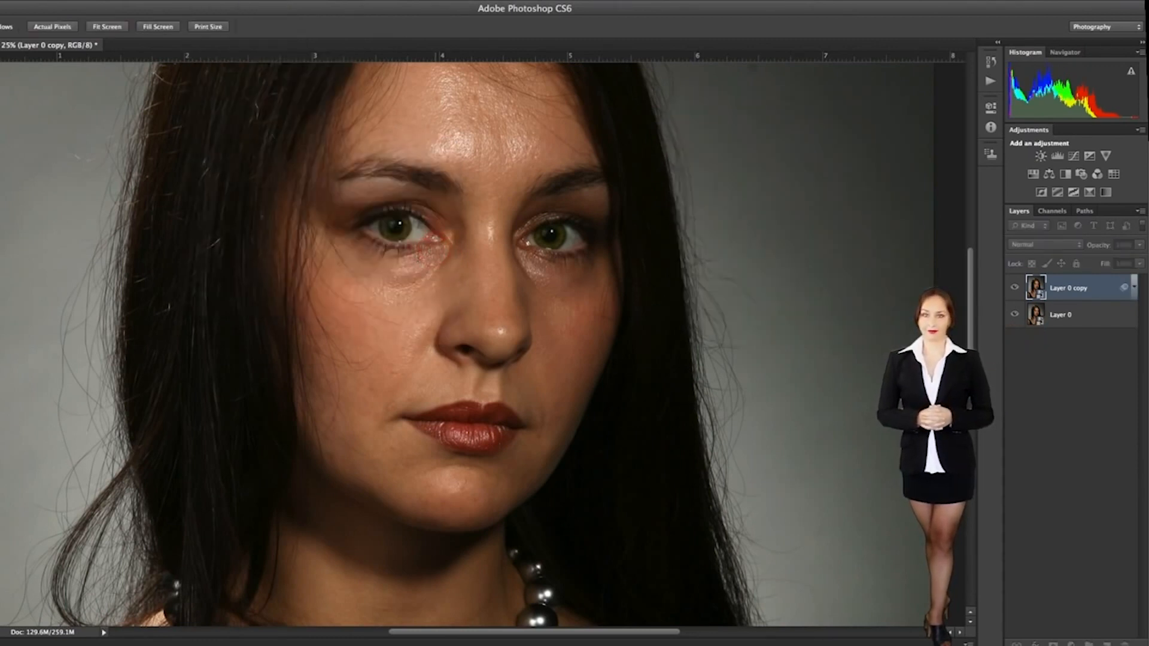
Duplicate the original Layer 0 again and apply a High Pass filter with a 10.0 pixel radius to the new copy
{"action": "left_click", "coordinate": [1063, 363]}
{"action": "key", "text": "ctrl+j"}
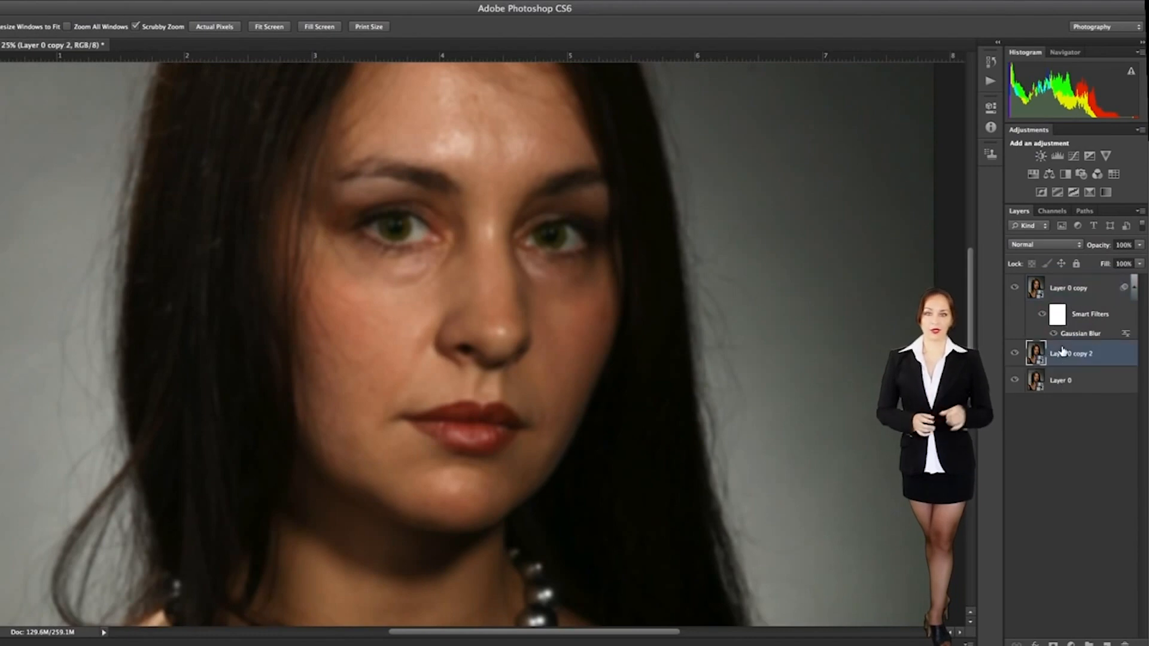
{"action": "left_click", "coordinate": [204, 0]}
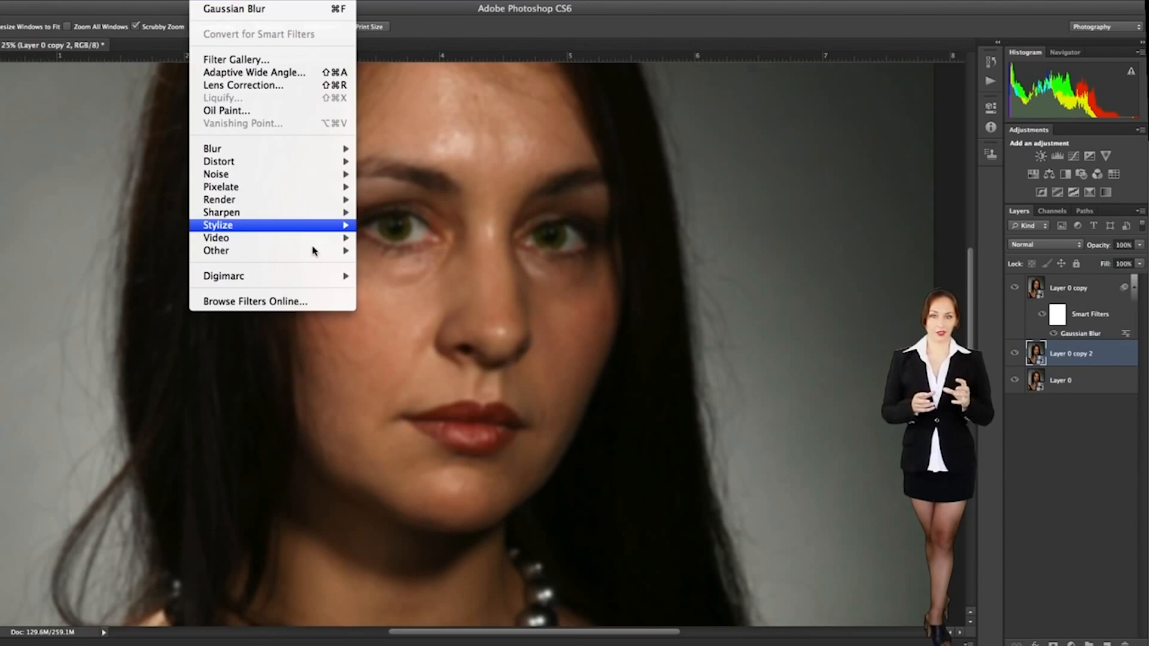
{"action": "mouse_move", "coordinate": [313, 253]}
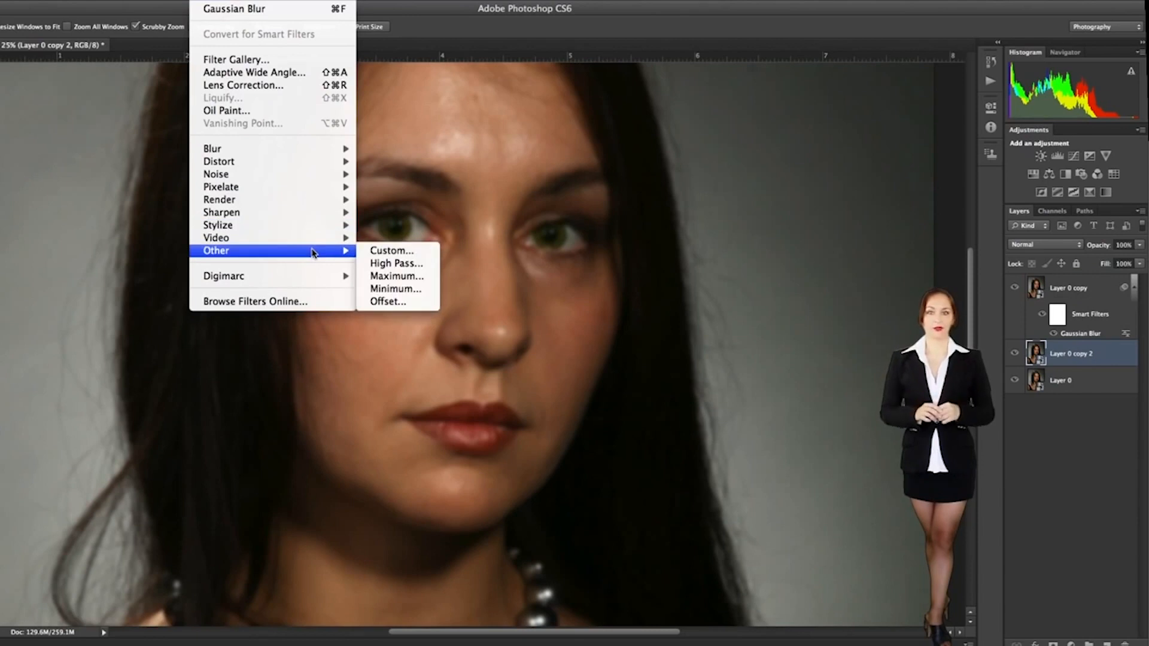
{"action": "left_click", "coordinate": [378, 265]}
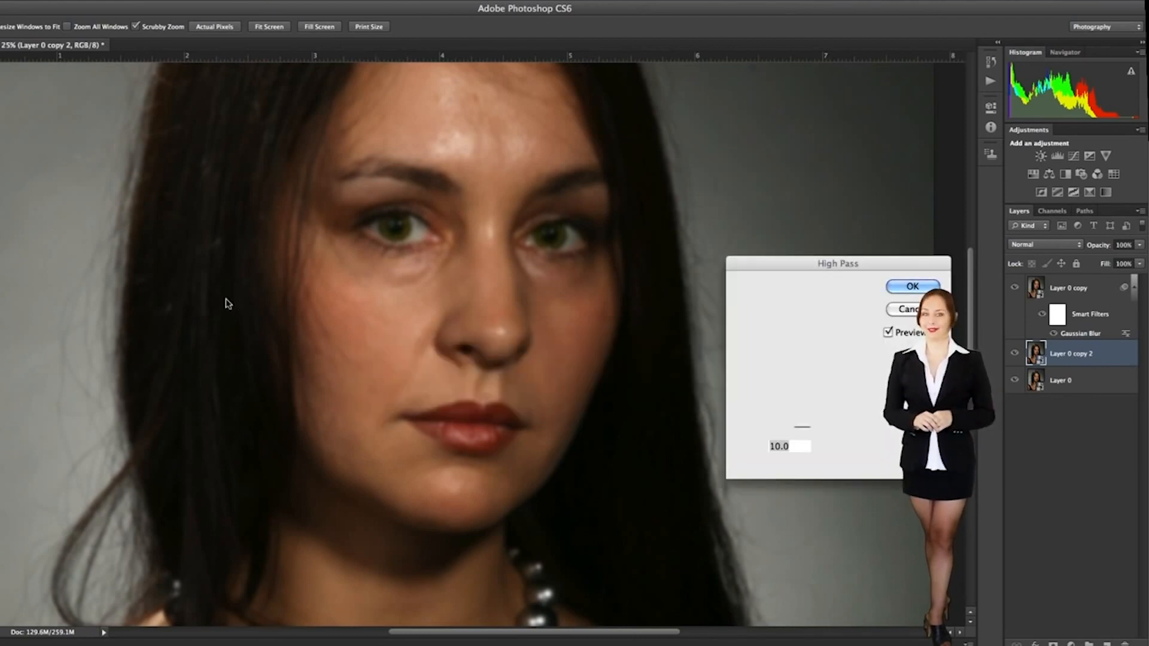
{"action": "left_click", "coordinate": [913, 287]}
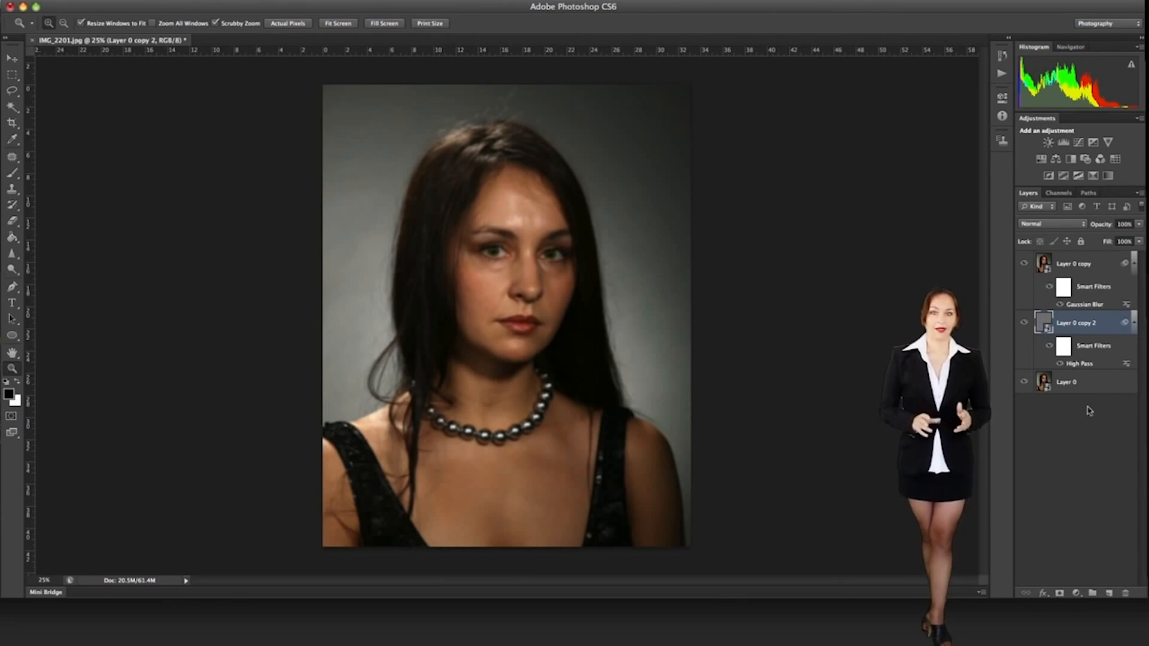
Move the High Pass layer above the blurred copy and add a Curves adjustment layer on top of it
{"action": "left_click_drag", "start_coordinate": [1073, 319], "coordinate": [1069, 258]}
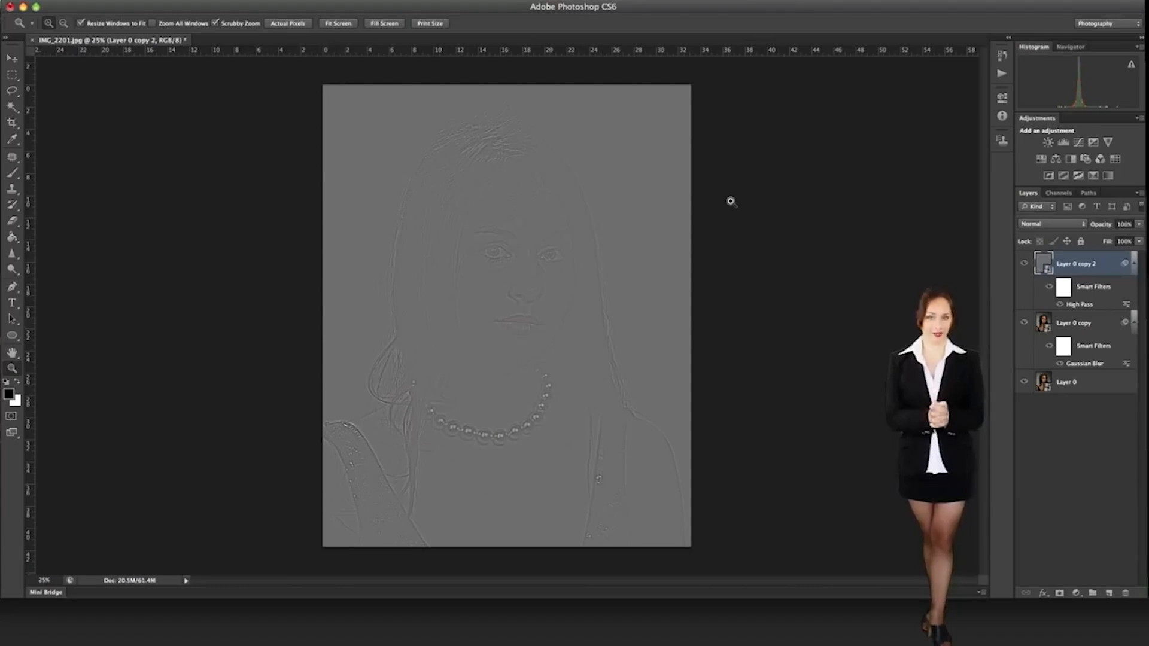
{"action": "left_click", "coordinate": [183, 3]}
{"action": "mouse_move", "coordinate": [189, 112]}
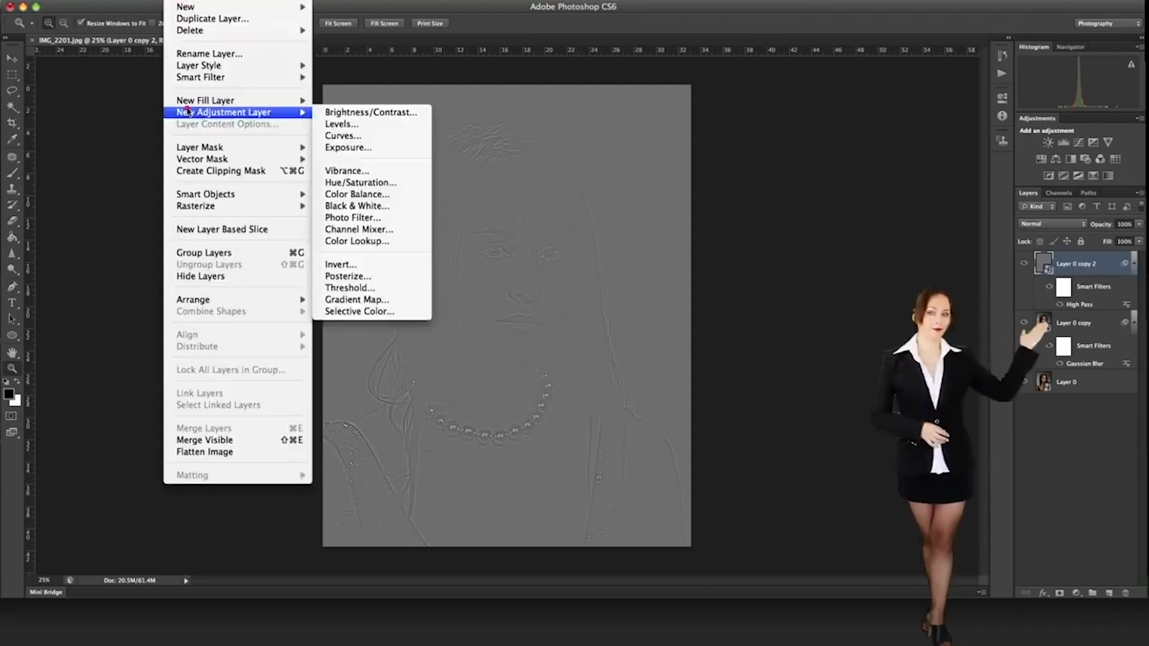
{"action": "left_click", "coordinate": [390, 136]}
{"action": "left_click", "coordinate": [687, 302]}
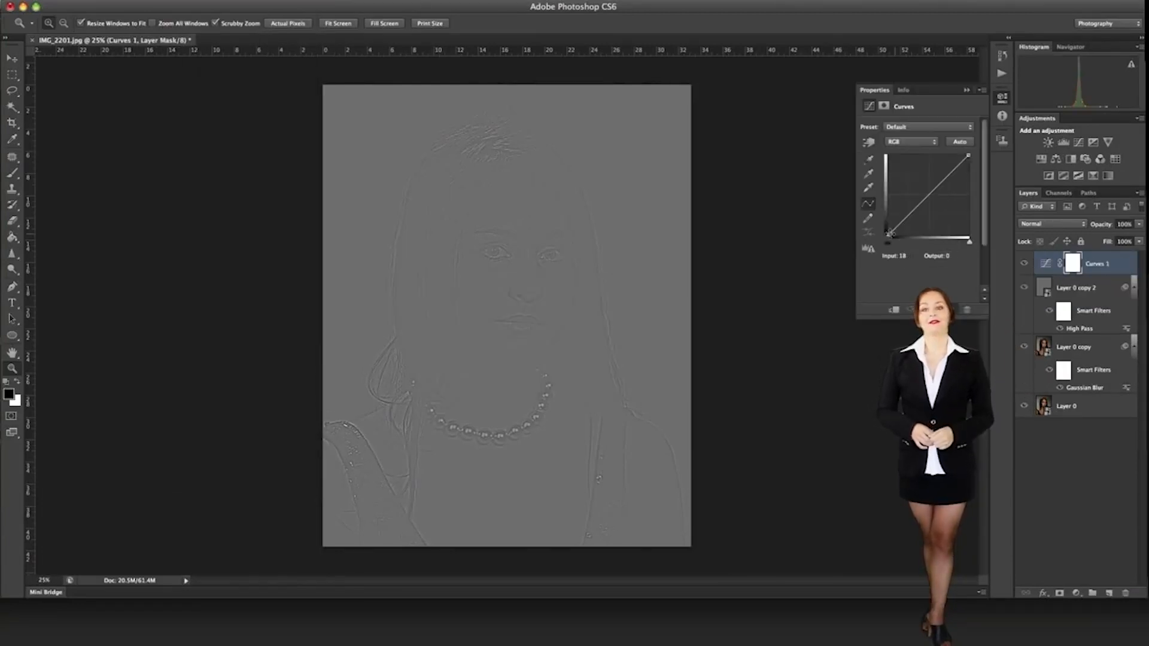
Flatten the curve by raising the black point at input 0 to about a quarter output and setting the white point's output to 192
{"action": "left_click_drag", "start_coordinate": [889, 234], "coordinate": [882, 214]}
{"action": "left_click", "coordinate": [956, 257]}
{"action": "type", "text": "0"}
{"action": "key", "text": "Return"}
{"action": "type", "text": "4"}
{"action": "left_click", "coordinate": [969, 156]}
{"action": "type", "text": "192"}
Group the Curves adjustment with the High Pass layer and set the group's blend mode to Linear Light
{"action": "left_click", "coordinate": [1096, 263]}
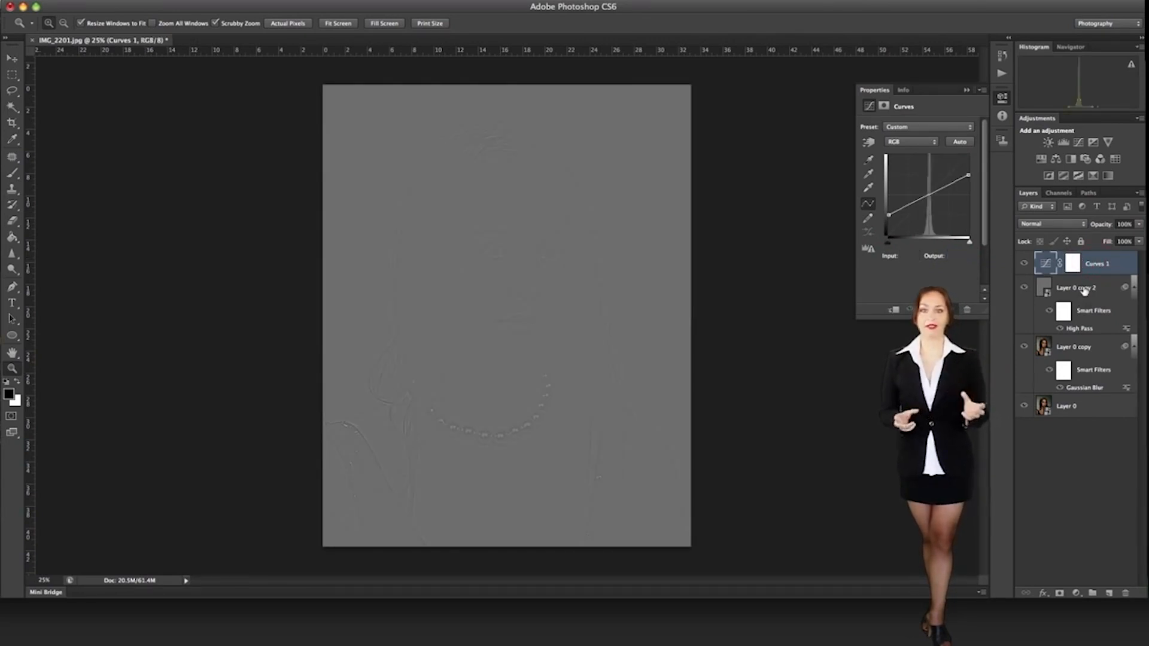
{"action": "left_click", "coordinate": [1085, 290], "text": "shift"}
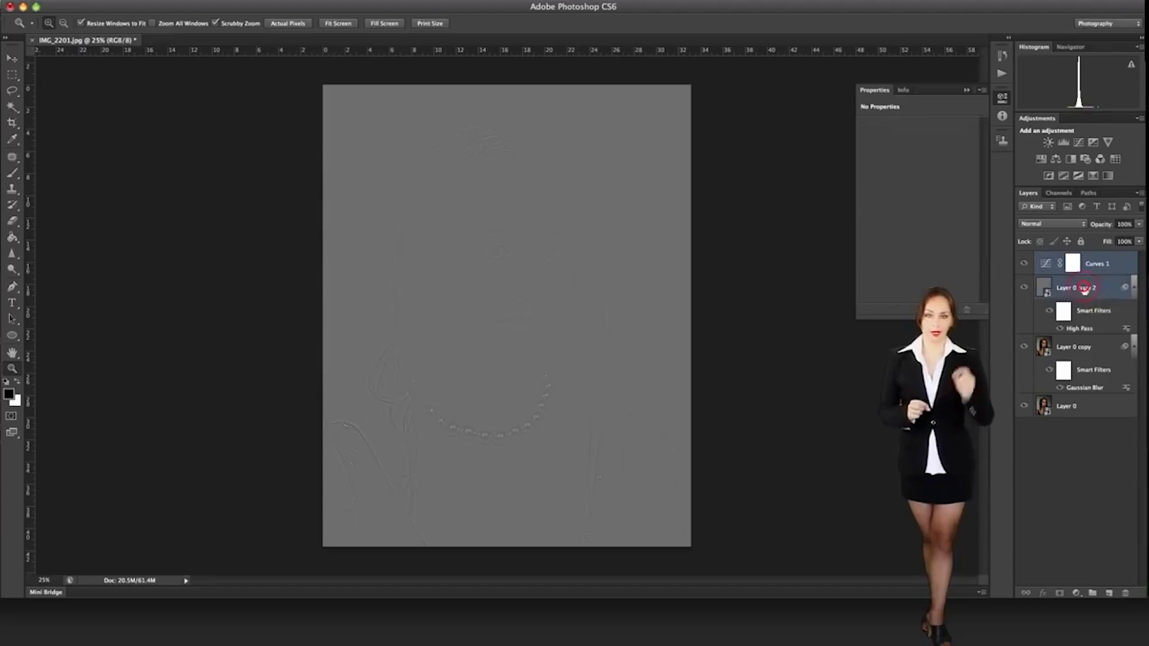
{"action": "key", "text": "super+g"}
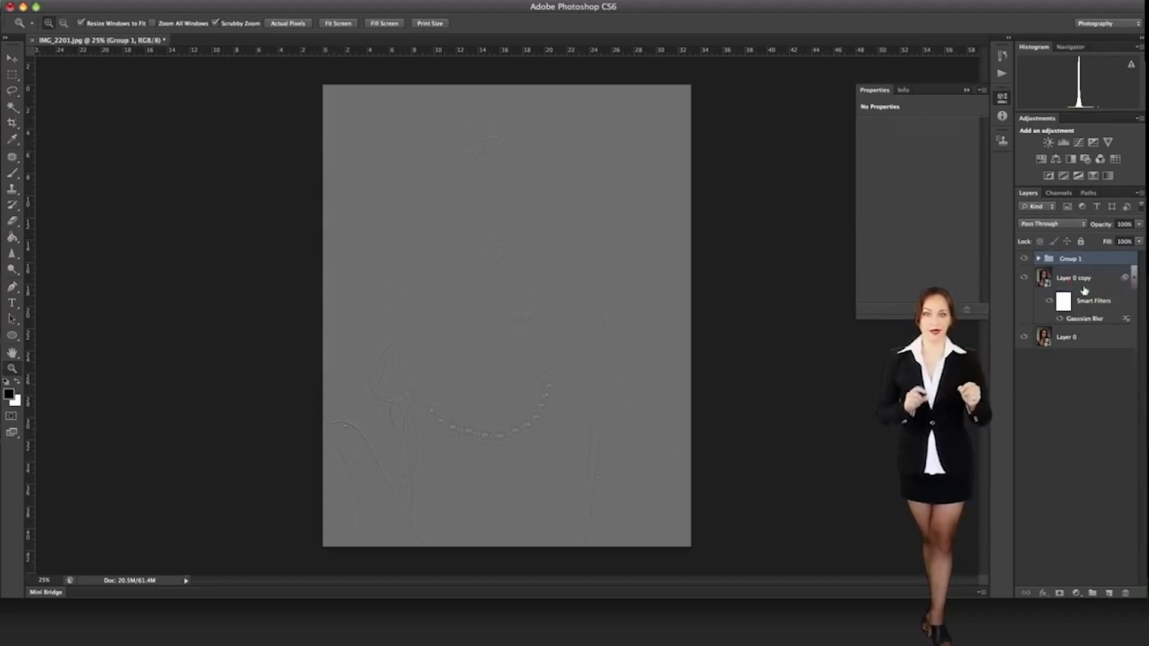
{"action": "left_click", "coordinate": [1077, 228]}
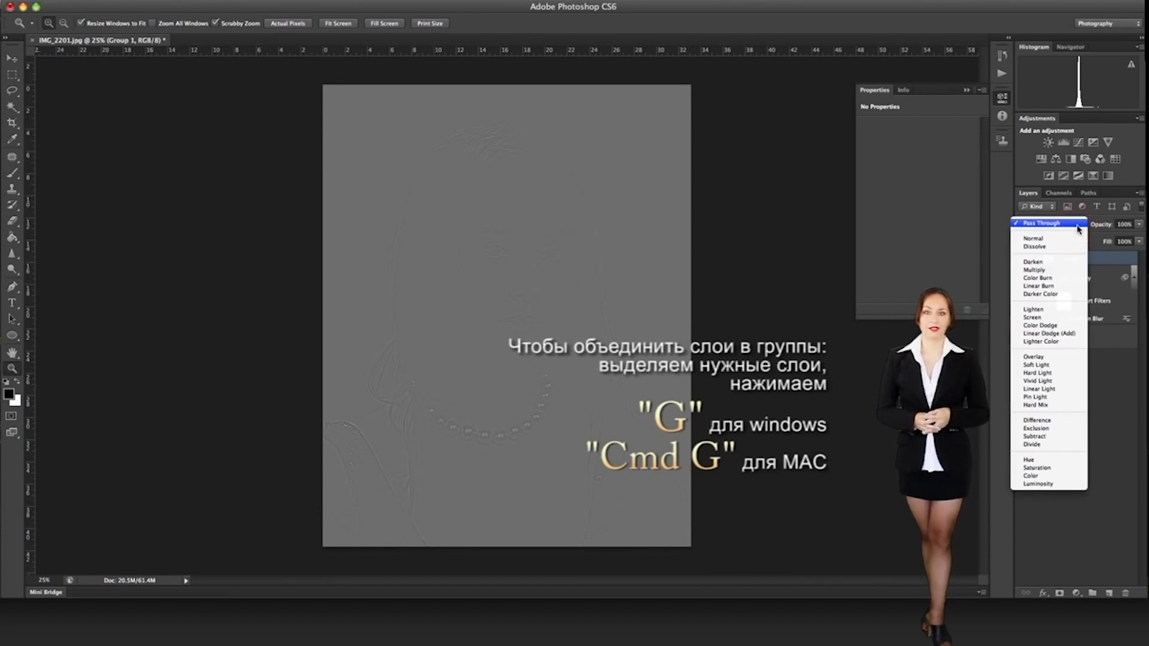
{"action": "left_click", "coordinate": [1056, 387]}
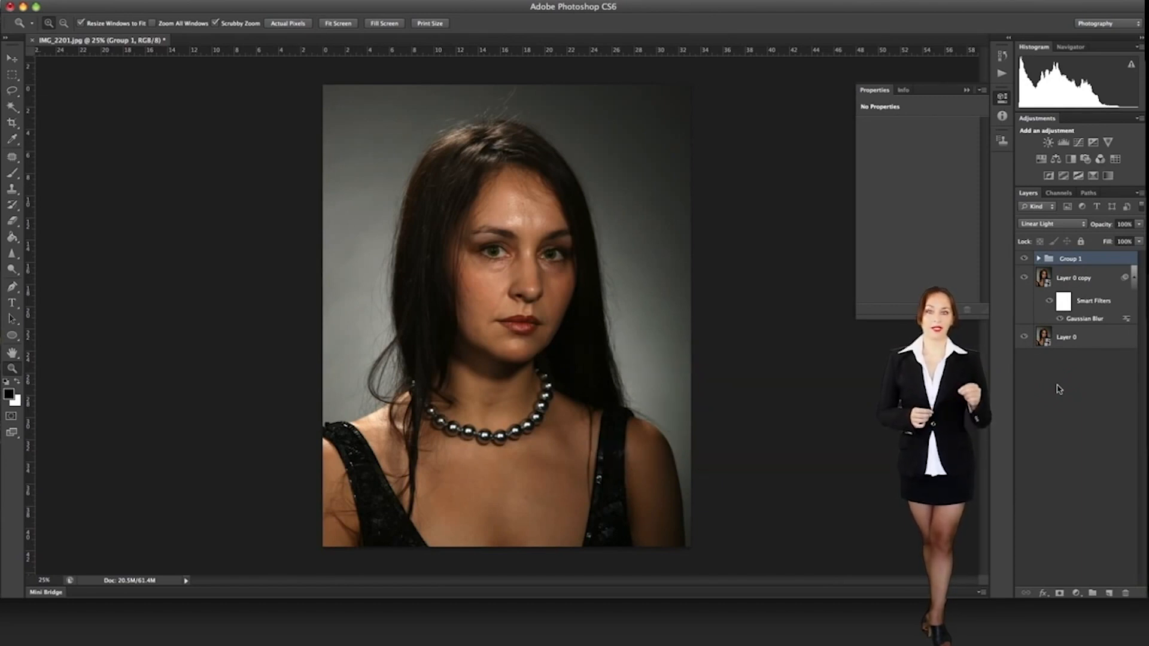
Hide the Linear Light group and rasterize the blurred Layer 0 copy
{"action": "left_click", "coordinate": [1024, 259]}
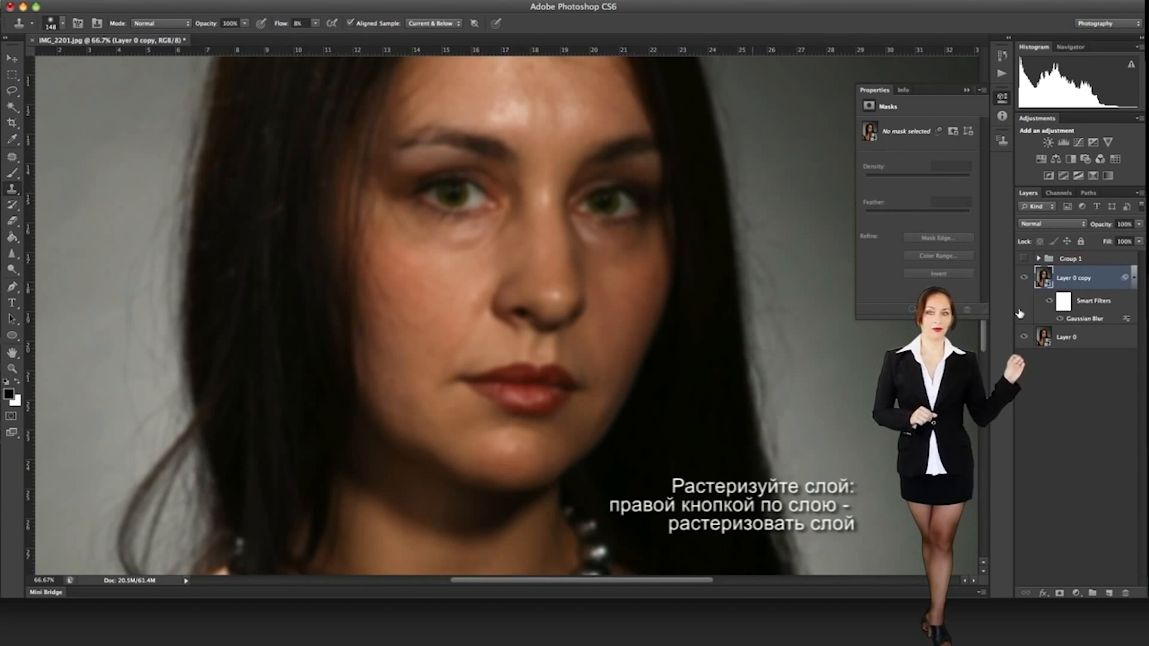
{"action": "right_click", "coordinate": [1073, 278]}
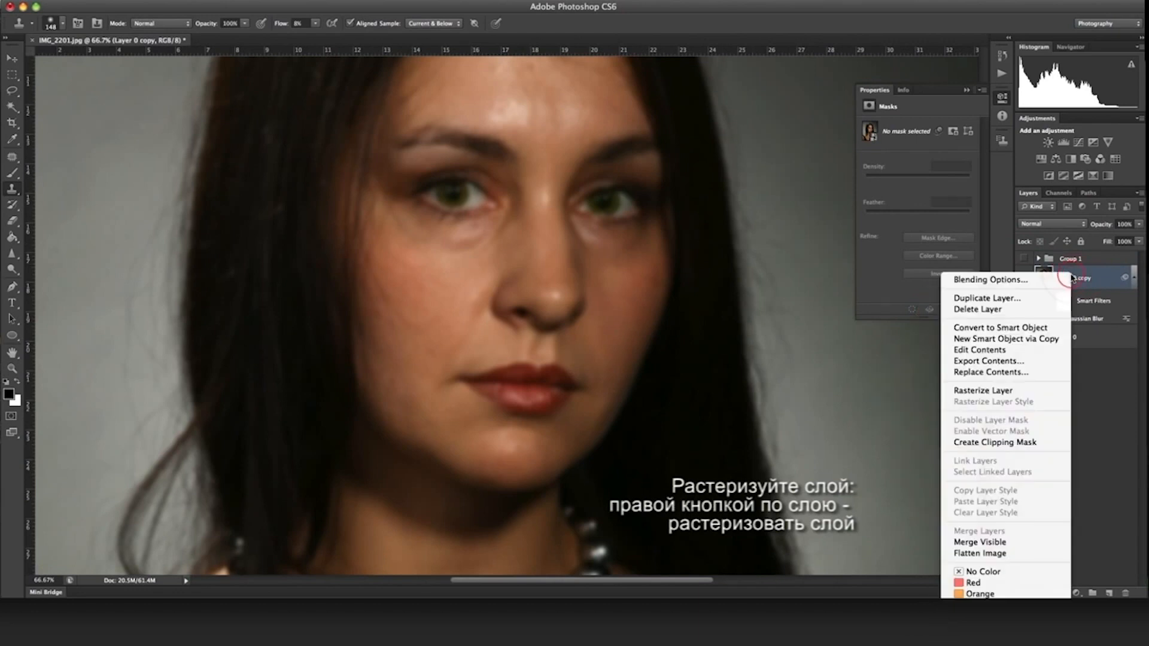
{"action": "left_click", "coordinate": [1035, 392]}
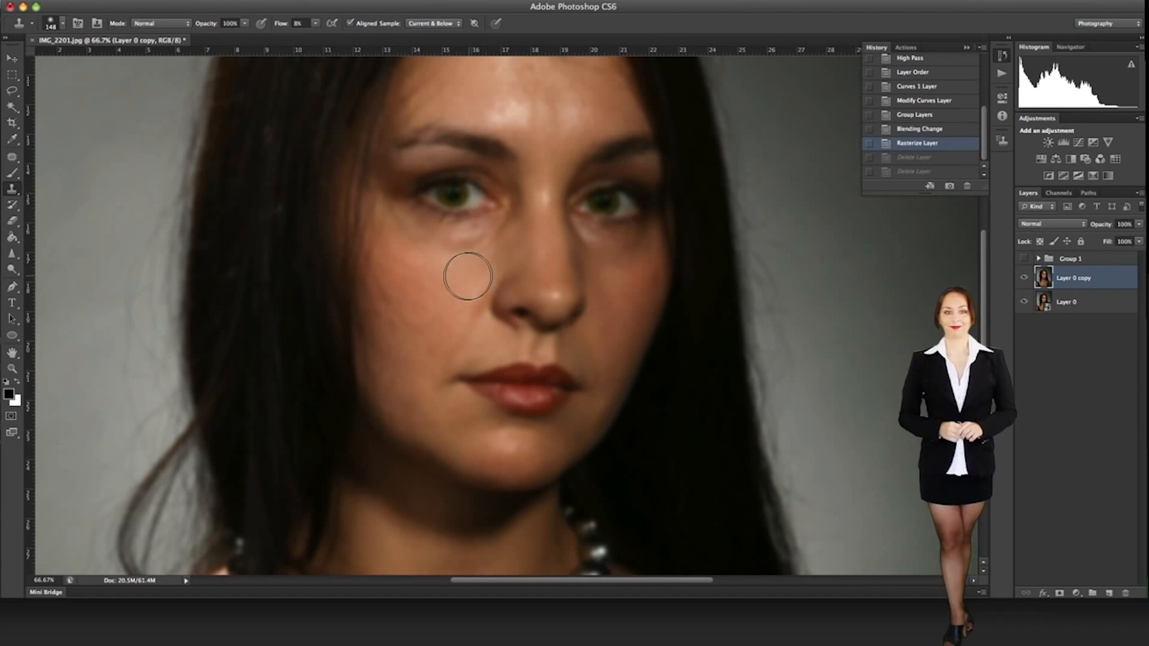
Set the Clone Stamp flow to 16% and clone sampled cheek skin beside the nostril on the blurred layer
{"action": "left_click", "coordinate": [438, 279], "text": "alt"}
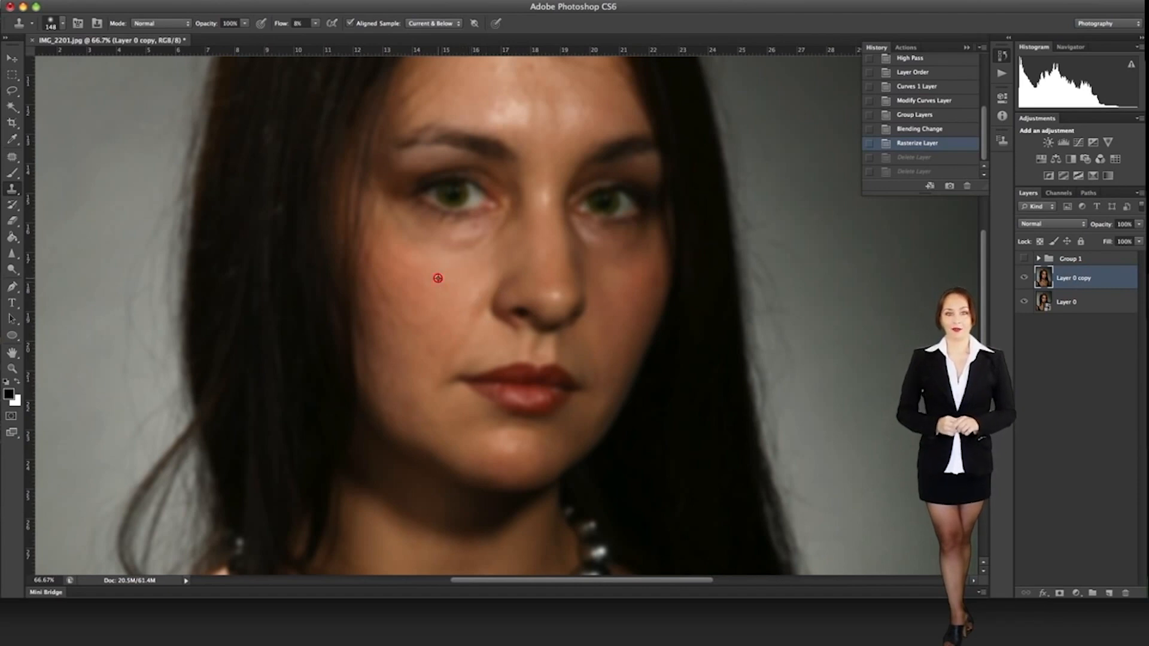
{"action": "left_click", "coordinate": [467, 257], "text": "alt"}
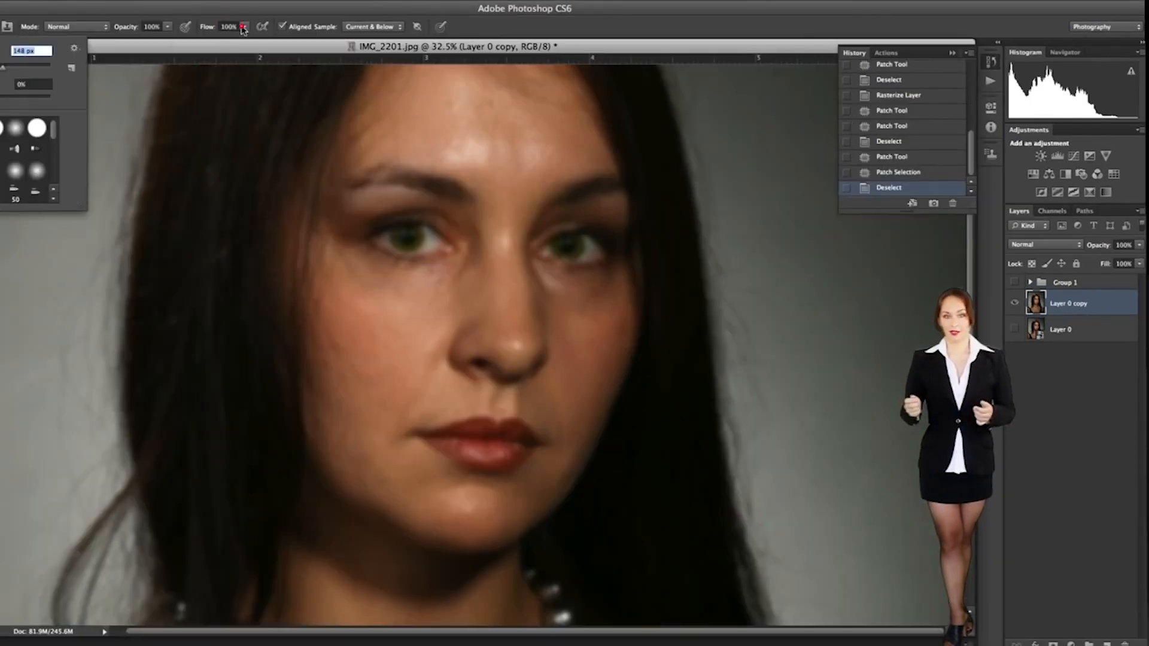
{"action": "key", "text": "Return"}
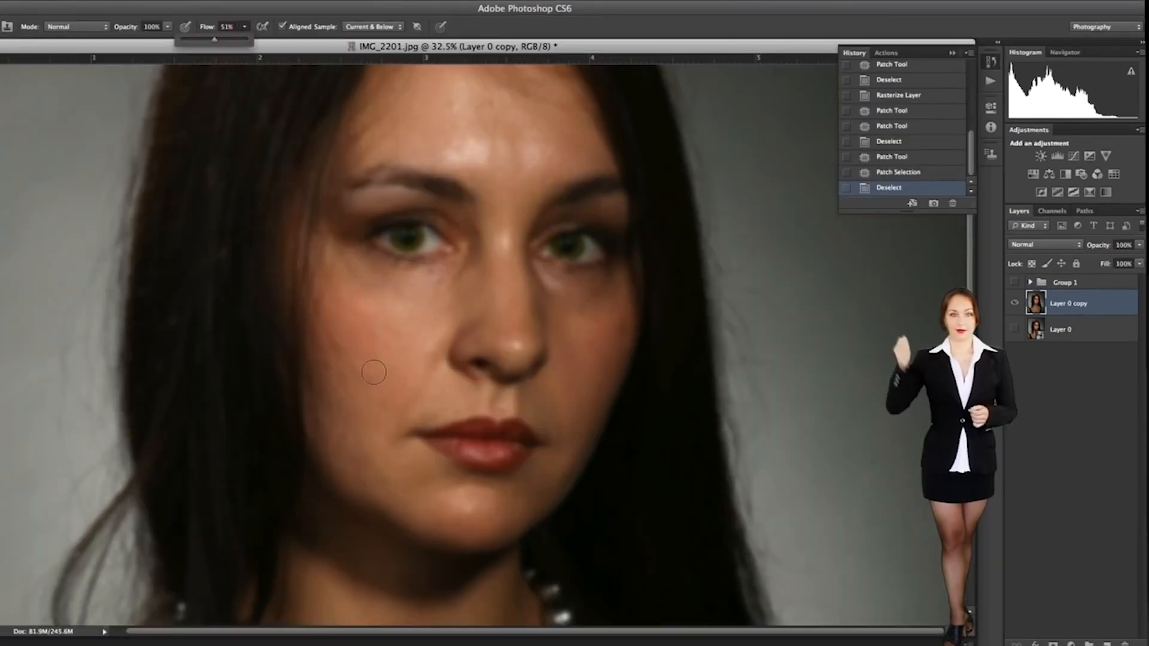
{"action": "key", "text": "super+z"}
{"action": "left_click_drag", "start_coordinate": [244, 27], "coordinate": [223, 41]}
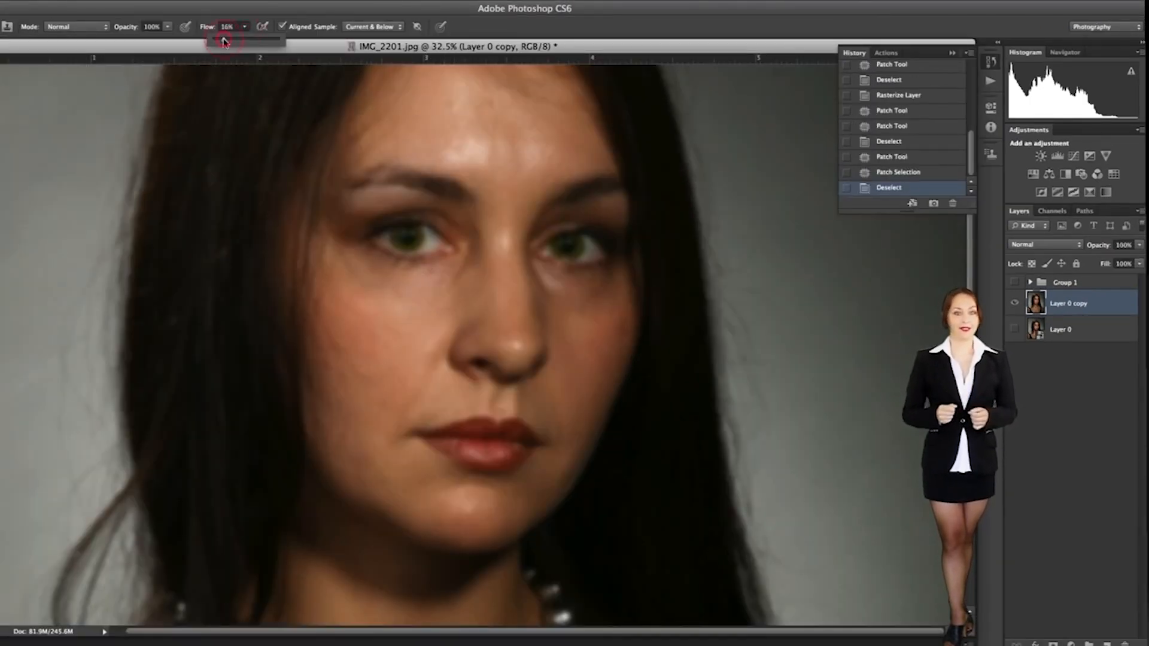
{"action": "left_click", "coordinate": [408, 345], "text": "alt"}
{"action": "left_click_drag", "start_coordinate": [431, 352], "coordinate": [432, 335]}
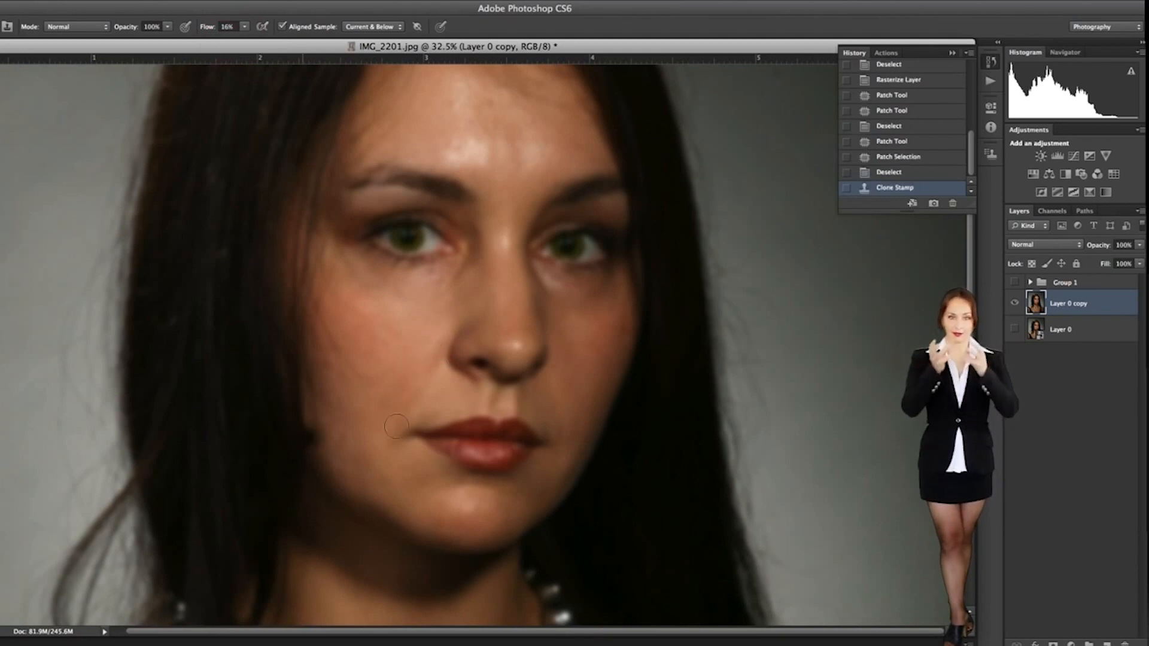
{"action": "left_click", "coordinate": [432, 279], "text": "alt"}
{"action": "left_click_drag", "start_coordinate": [378, 282], "coordinate": [393, 285]}
{"action": "key", "text": "super+z"}
Set the Clone Stamp flow to 11% and clone cheek skin over the inner eye corner and adjoining side of the nose
{"action": "left_click", "coordinate": [420, 311], "text": "alt"}
{"action": "left_click_drag", "start_coordinate": [243, 43], "coordinate": [244, 43]}
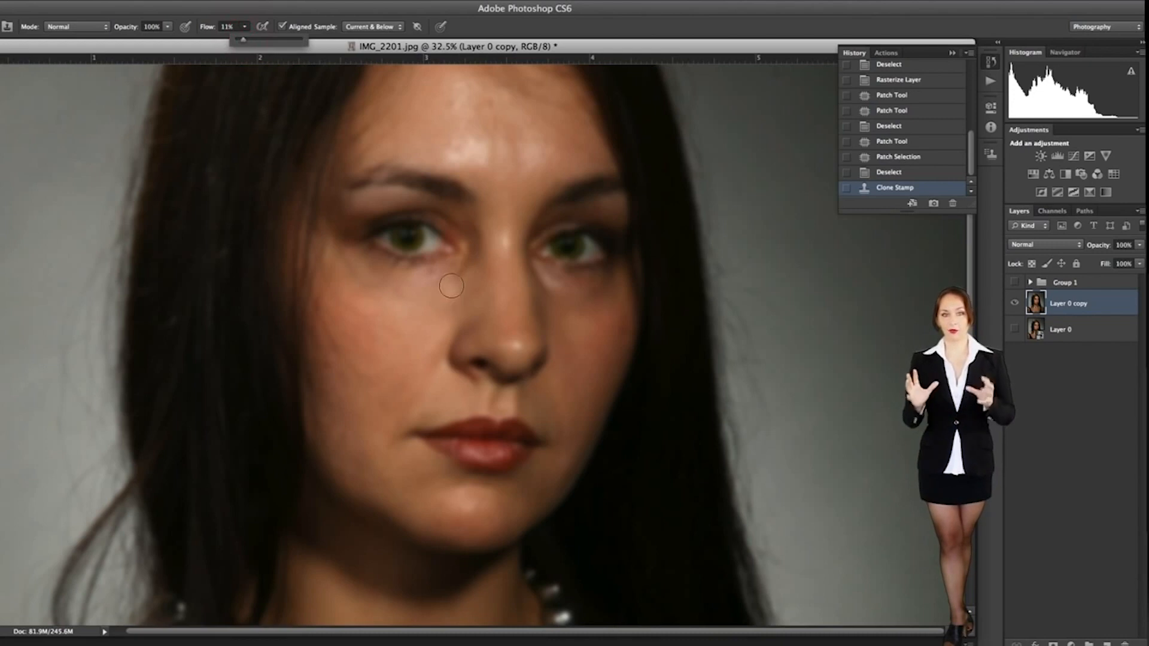
{"action": "left_click", "coordinate": [452, 282]}
{"action": "left_click", "coordinate": [464, 263]}
{"action": "left_click", "coordinate": [473, 238]}
{"action": "left_click", "coordinate": [472, 295]}
Sample skin from the shadowed cheek and clone it over the nose bridge and nose tip
{"action": "left_click", "coordinate": [557, 320], "text": "alt"}
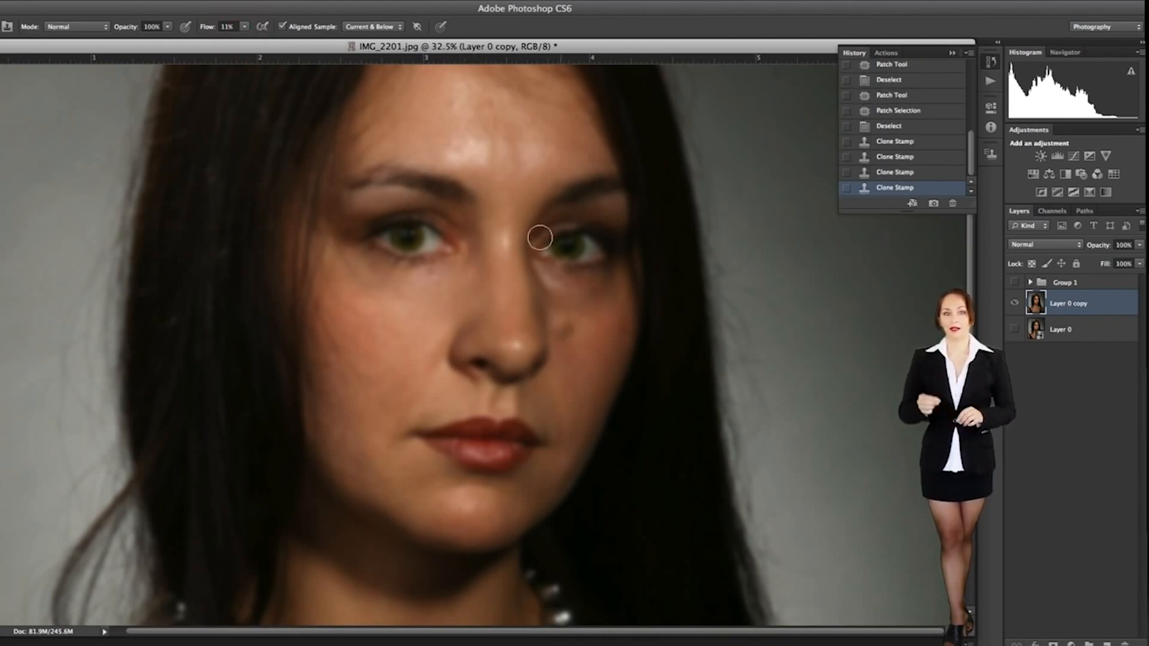
{"action": "left_click", "coordinate": [506, 204]}
{"action": "left_click", "coordinate": [514, 348]}
{"action": "left_click", "coordinate": [513, 347]}
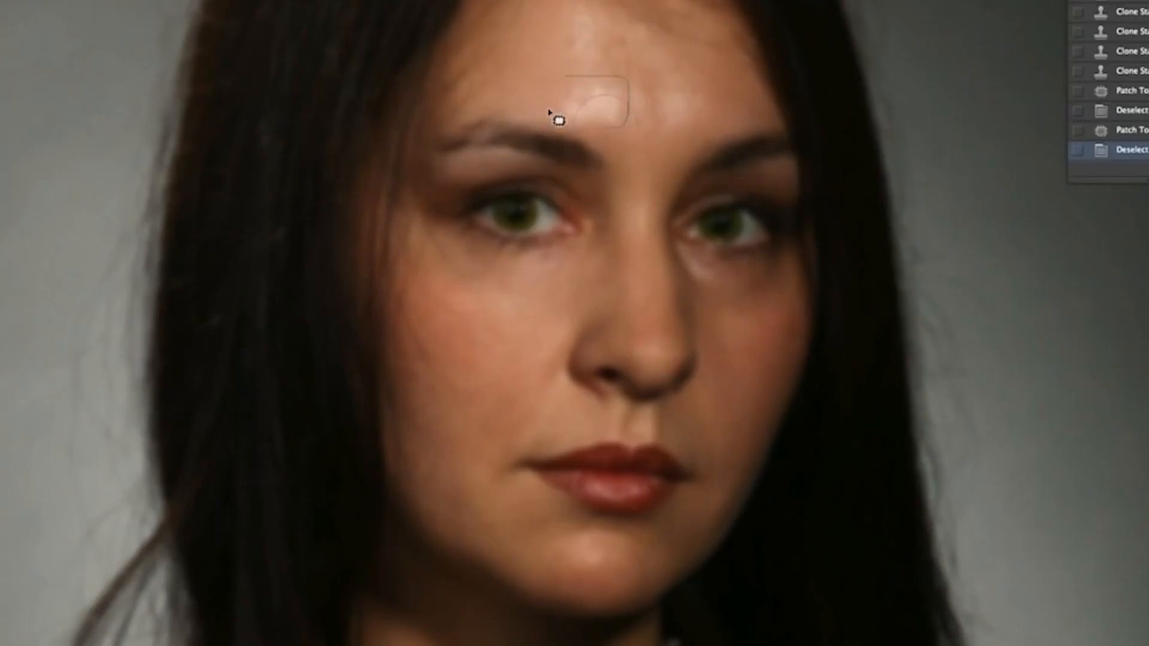
Patch the shiny forehead highlights with the Patch tool and soften the patched area with Gaussian Blur
{"action": "left_click_drag", "start_coordinate": [628, 102], "coordinate": [602, 84]}
{"action": "key", "text": "ctrl+d"}
{"action": "left_click_drag", "start_coordinate": [698, 135], "coordinate": [526, 102]}
{"action": "key", "text": "super+alt+f"}
{"action": "key", "text": "Return"}
{"action": "left_click", "coordinate": [747, 390]}
{"action": "key", "text": "Delete"}
{"action": "key", "text": "super+z"}
Clone sampled skin from the shadowed cheek over the inner eye corner and the side of the nose
{"action": "left_click", "coordinate": [725, 307], "text": "alt"}
{"action": "left_click", "coordinate": [685, 257]}
{"action": "left_click", "coordinate": [1, 27]}
{"action": "left_click", "coordinate": [569, 284]}
Try to patch the skin beneath the eye on the shadowed side and step back to an earlier history state
{"action": "key", "text": "z"}
{"action": "mouse_move", "coordinate": [565, 280]}
{"action": "left_mouse_down"}
{"action": "mouse_move", "coordinate": [581, 245]}
{"action": "mouse_move", "coordinate": [547, 296]}
{"action": "left_mouse_up"}
{"action": "key", "text": "super+0"}
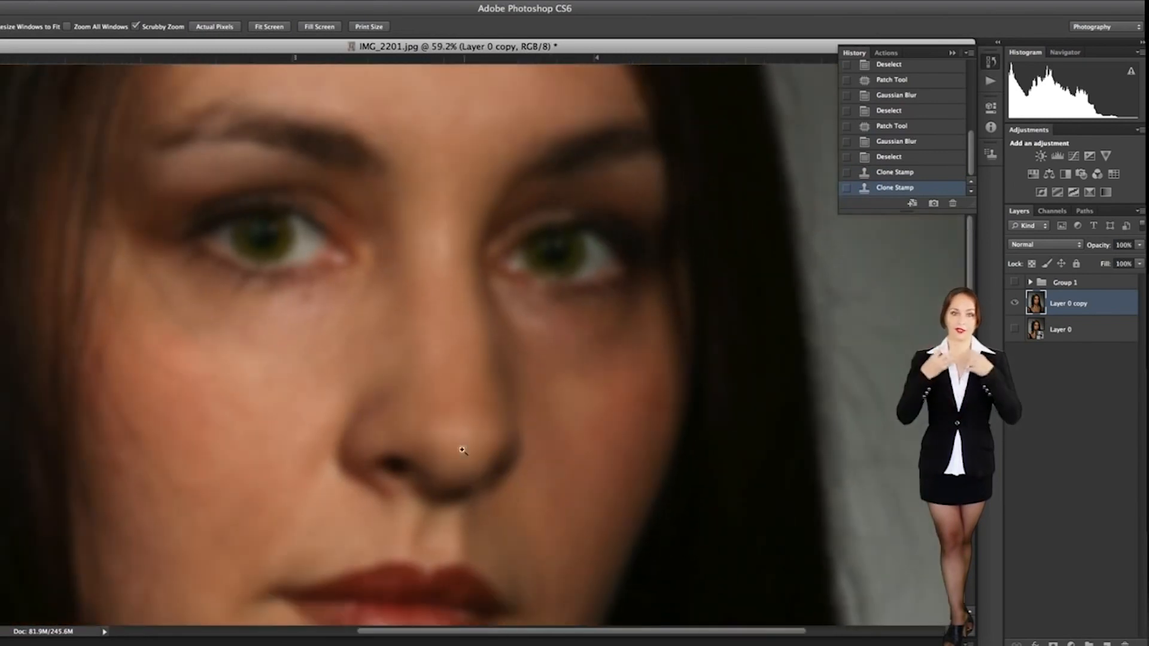
{"action": "key", "text": "j"}
{"action": "mouse_move", "coordinate": [539, 345]}
{"action": "left_mouse_down"}
{"action": "mouse_move", "coordinate": [568, 312]}
{"action": "mouse_move", "coordinate": [491, 313]}
{"action": "mouse_move", "coordinate": [593, 453]}
{"action": "mouse_move", "coordinate": [573, 414]}
{"action": "left_mouse_up"}
{"action": "left_click", "coordinate": [674, 469]}
{"action": "left_click", "coordinate": [877, 143]}
Clone sampled cheek skin over the dark area beneath the eye on the shadowed side of the face
{"action": "key", "text": "s"}
{"action": "left_click", "coordinate": [622, 364], "text": "alt"}
{"action": "mouse_move", "coordinate": [524, 329]}
{"action": "left_mouse_down"}
{"action": "mouse_move", "coordinate": [516, 315]}
{"action": "mouse_move", "coordinate": [533, 333]}
{"action": "mouse_move", "coordinate": [621, 336]}
{"action": "left_mouse_up"}
{"action": "left_click", "coordinate": [571, 404], "text": "alt"}
{"action": "left_click", "coordinate": [651, 432], "text": "alt"}
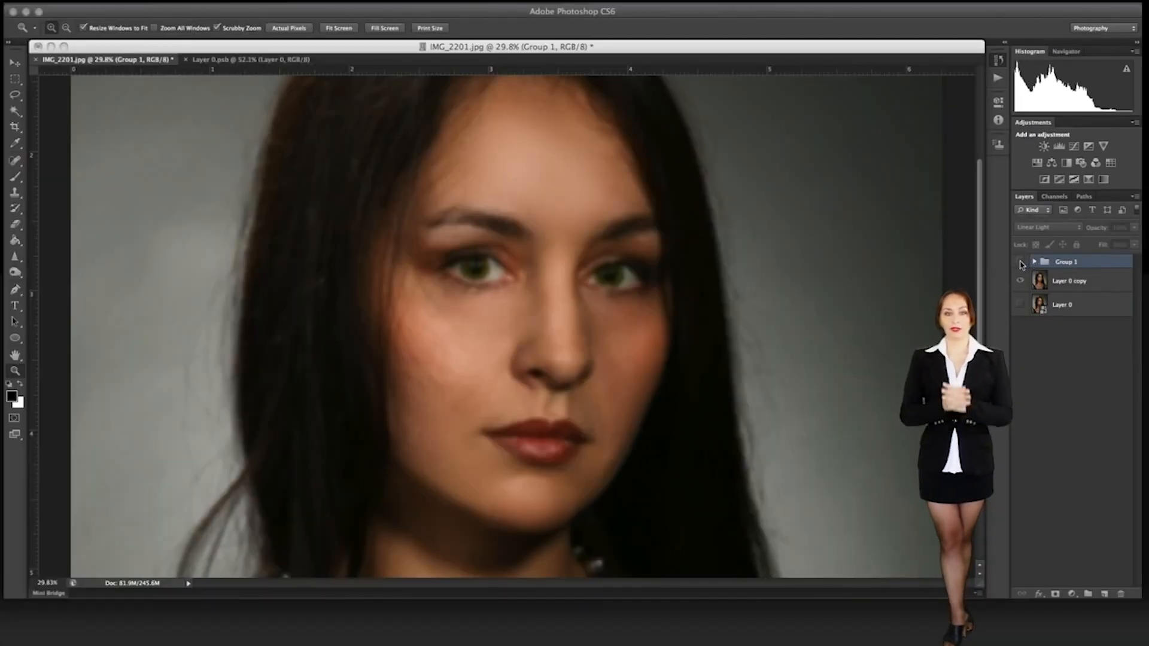
Isolate the Linear Light group by hiding the blurred copy and open its High Pass layer's smart object for editing
{"action": "left_click", "coordinate": [1020, 264]}
{"action": "left_click", "coordinate": [1020, 263]}
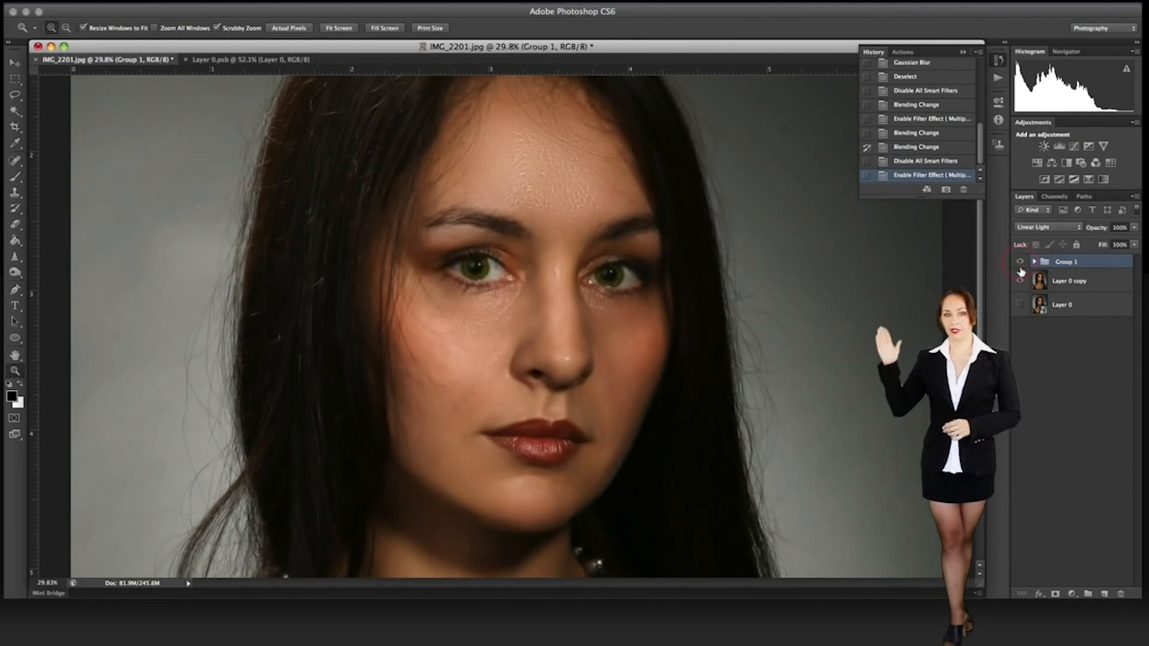
{"action": "left_click", "coordinate": [1020, 279]}
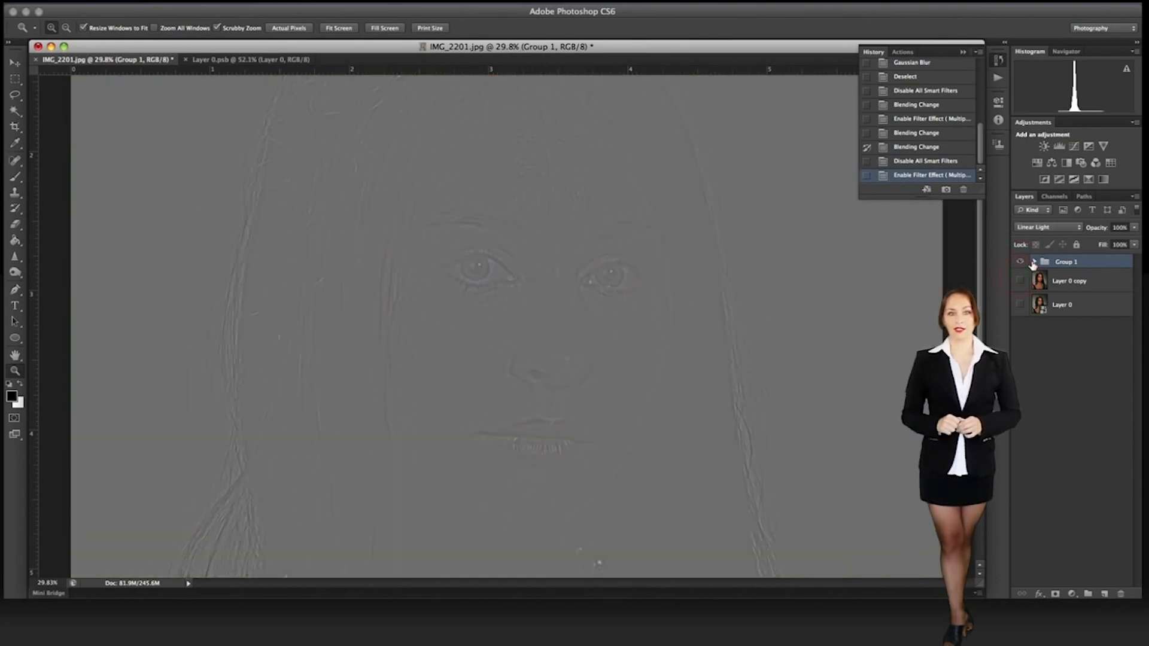
{"action": "left_click", "coordinate": [1032, 263]}
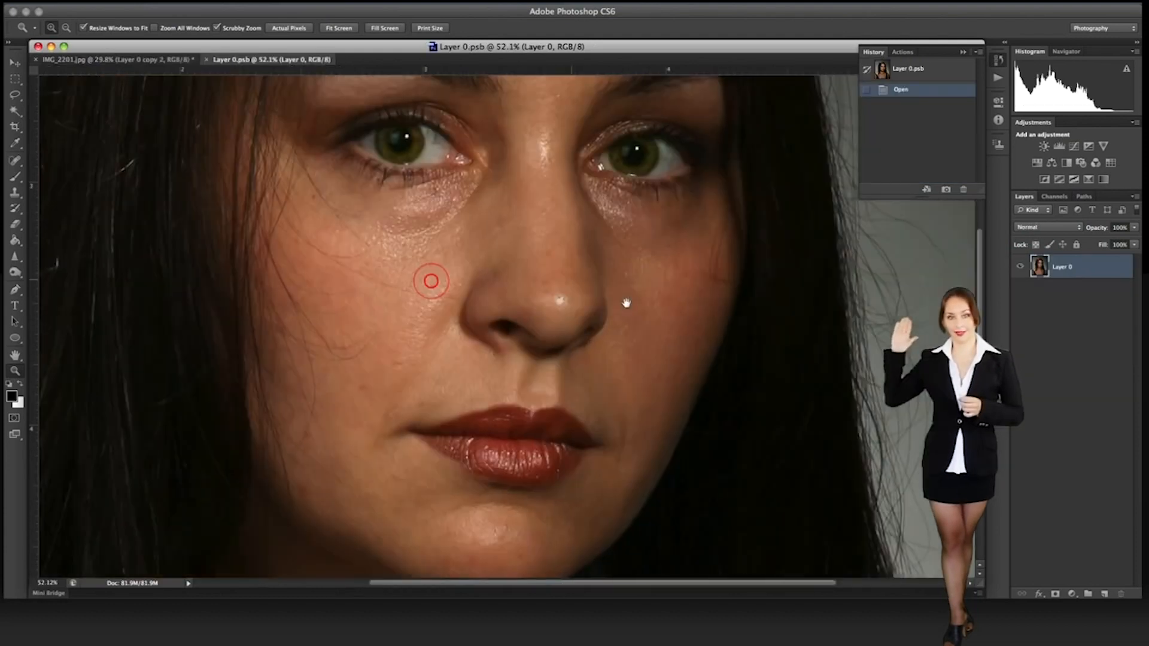
Heal blemishes on the cheek in the smart object with the Content-Aware Spot Healing Brush
{"action": "left_click_drag", "start_coordinate": [428, 277], "coordinate": [675, 300]}
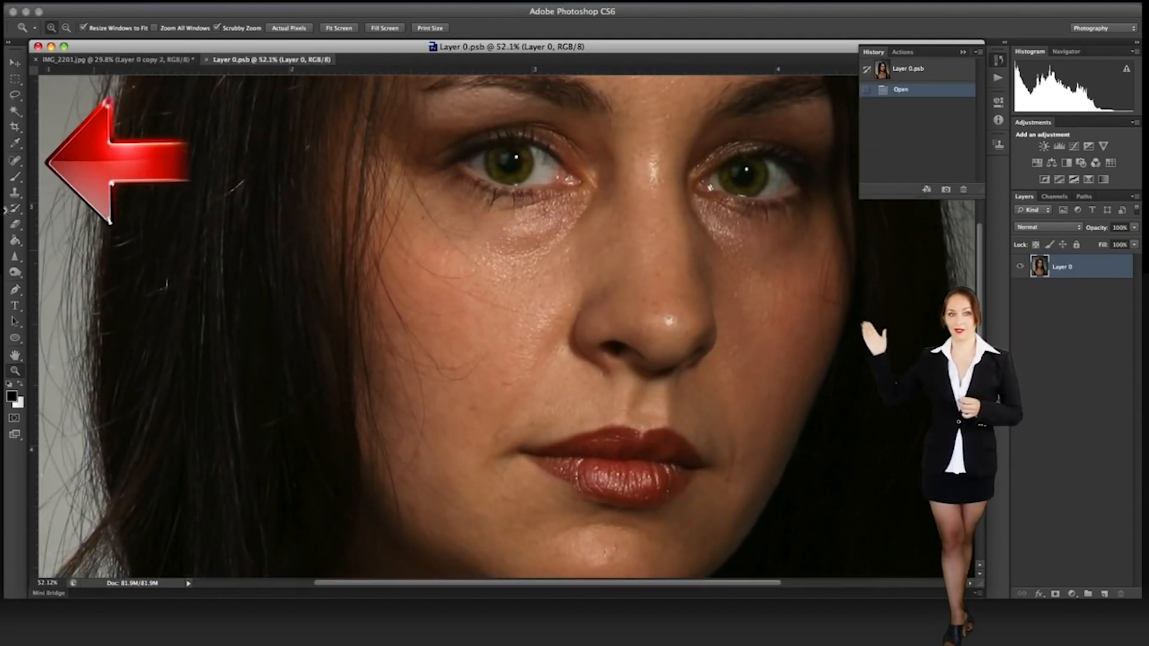
{"action": "left_click", "coordinate": [16, 161]}
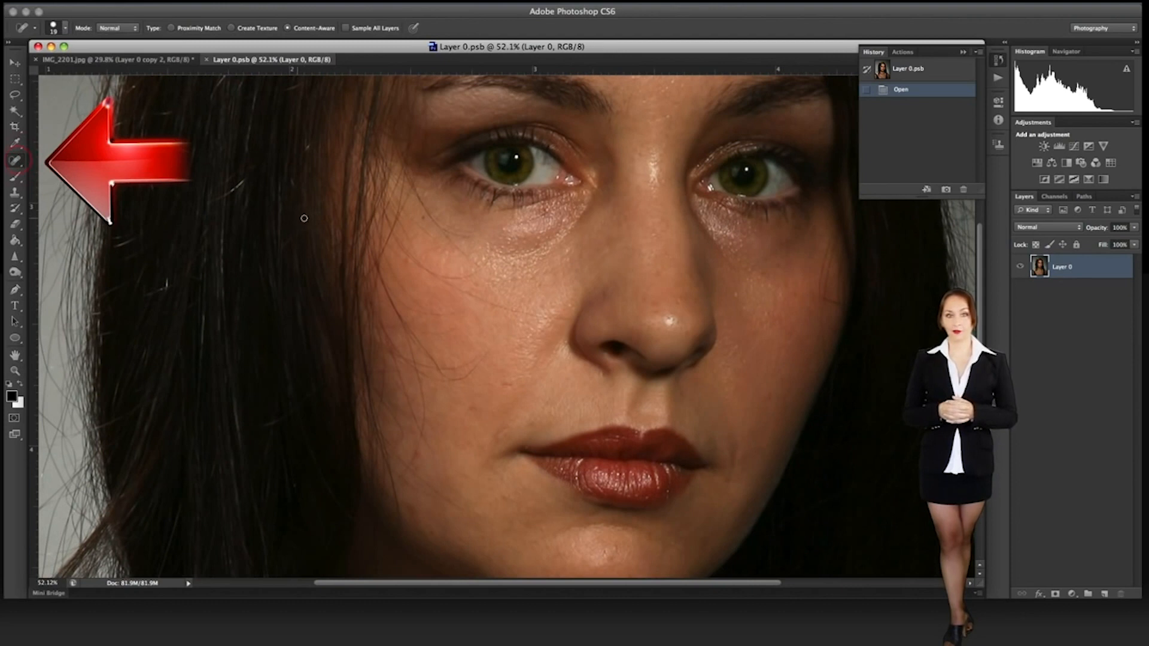
{"action": "left_click", "coordinate": [65, 29]}
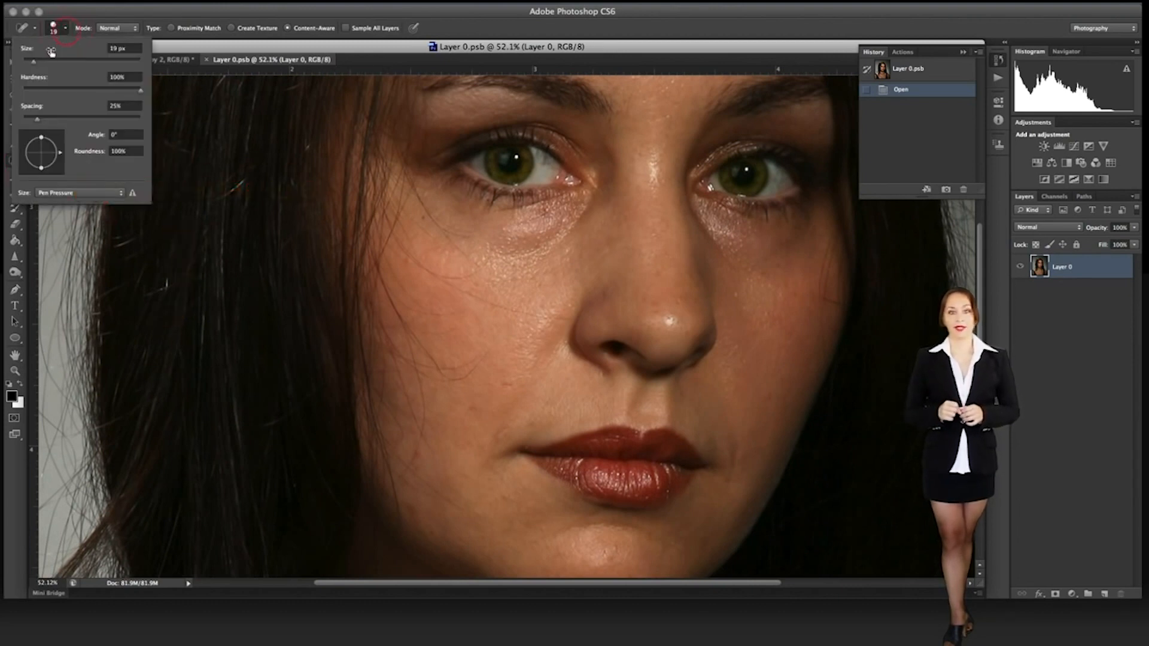
{"action": "left_click", "coordinate": [422, 217]}
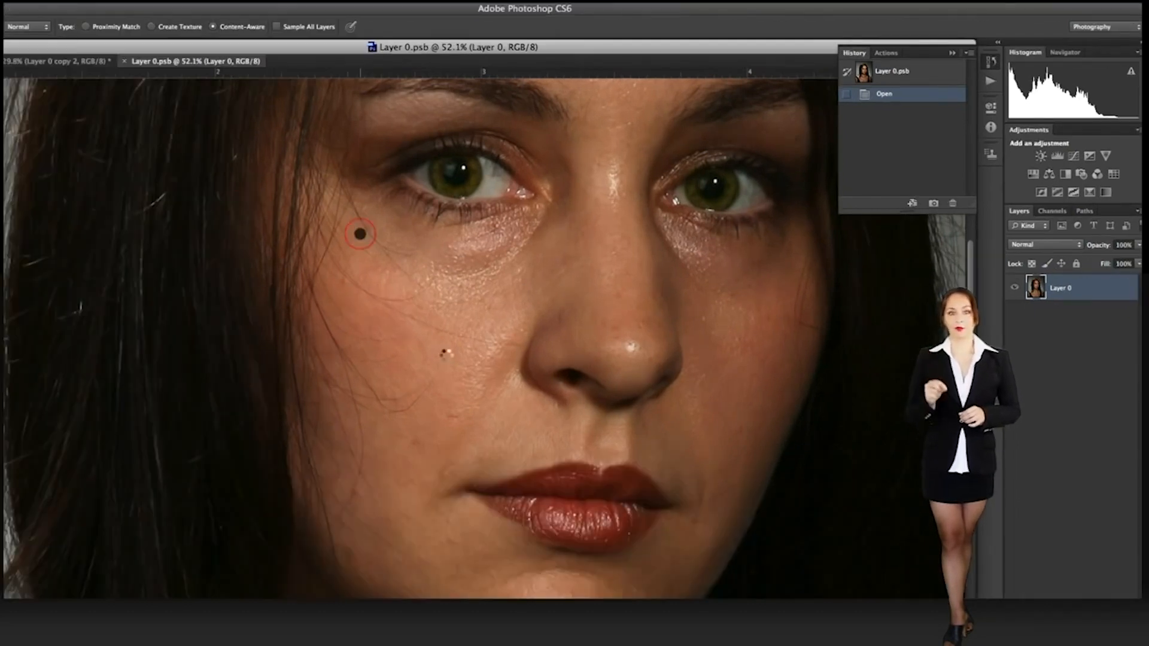
{"action": "left_click", "coordinate": [444, 353]}
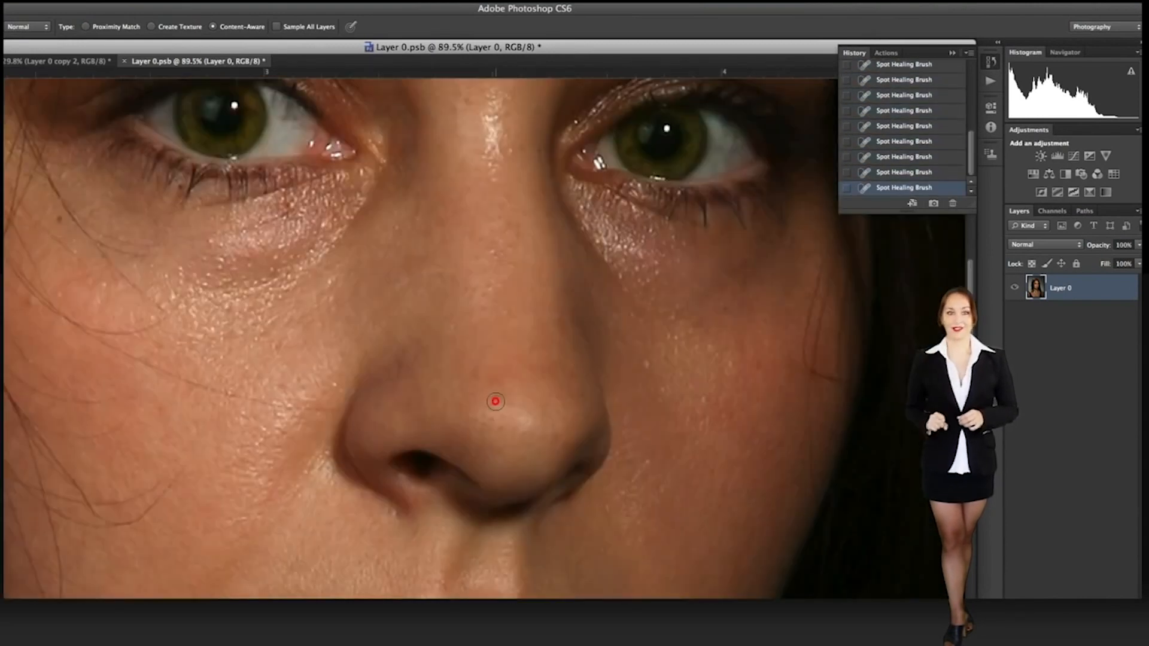
Heal small blemishes on the nose, beneath the eye and on the nose bridge with the Spot Healing Brush
{"action": "left_click", "coordinate": [484, 294]}
{"action": "mouse_move", "coordinate": [415, 290]}
{"action": "left_mouse_down"}
{"action": "mouse_move", "coordinate": [444, 481]}
{"action": "mouse_move", "coordinate": [375, 507]}
{"action": "left_mouse_up"}
{"action": "left_click", "coordinate": [192, 477]}
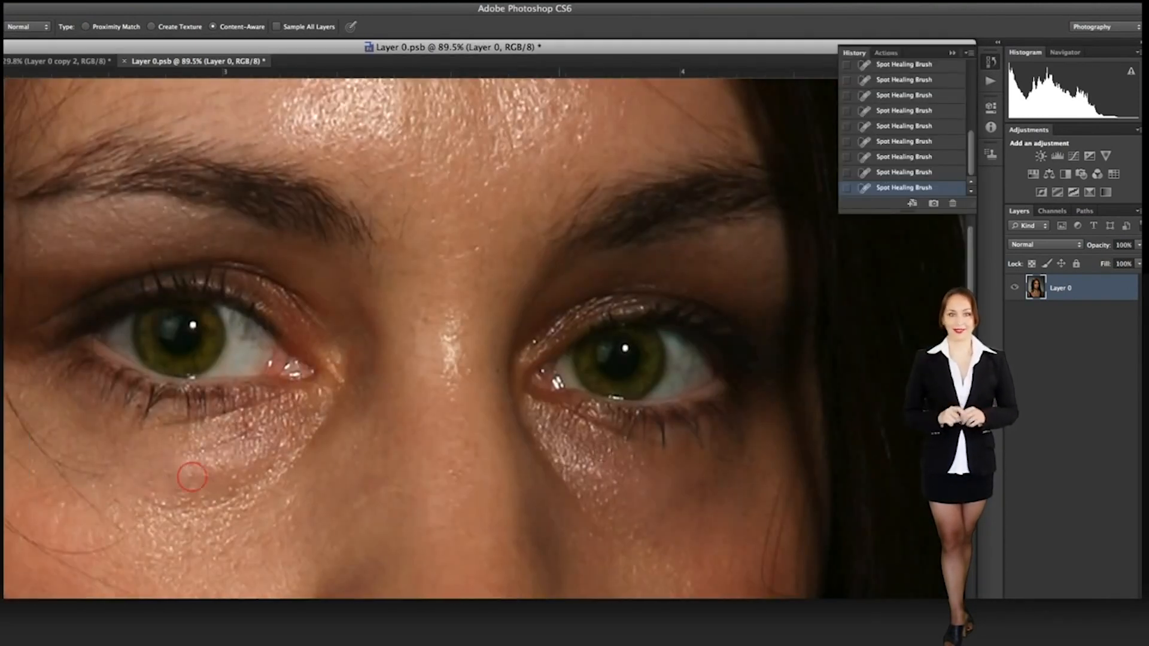
{"action": "left_click", "coordinate": [458, 352]}
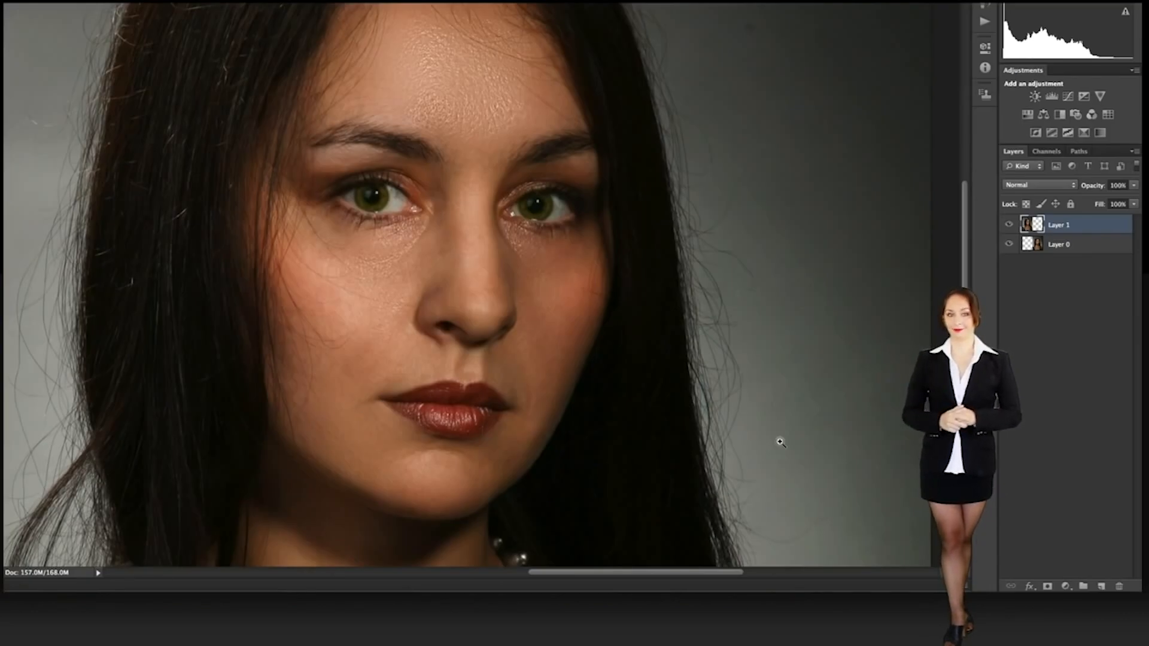
Inspect the retouched portrait up close and compare it with the original at fit-to-screen size
{"action": "left_click", "coordinate": [382, 289]}
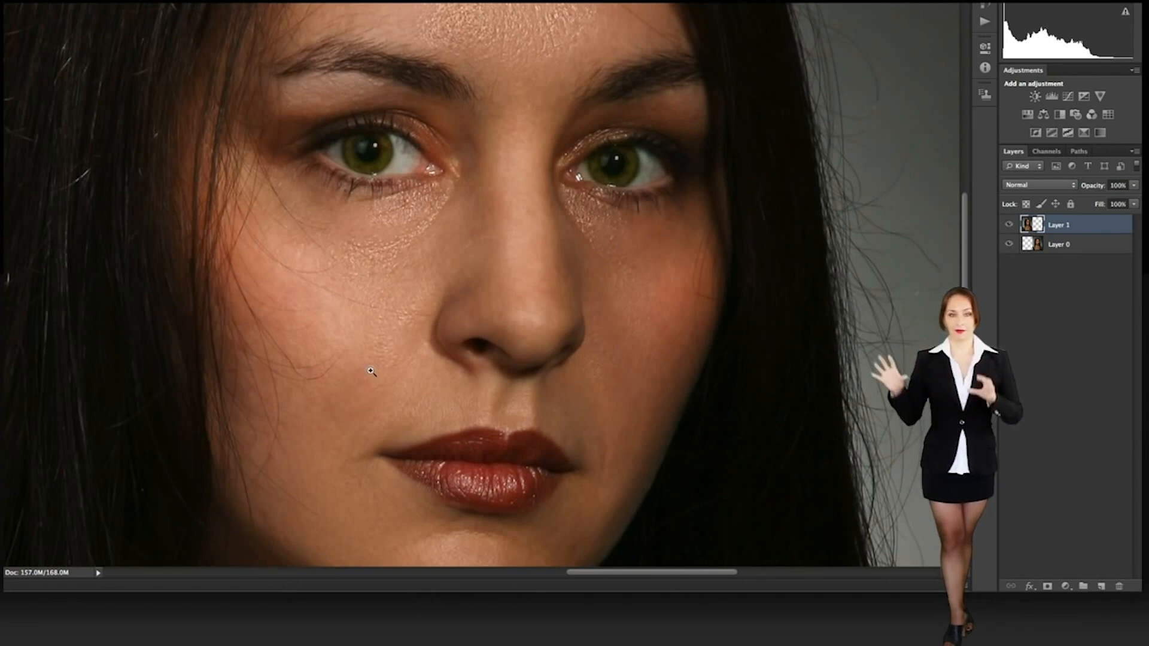
{"action": "right_click", "coordinate": [690, 412]}
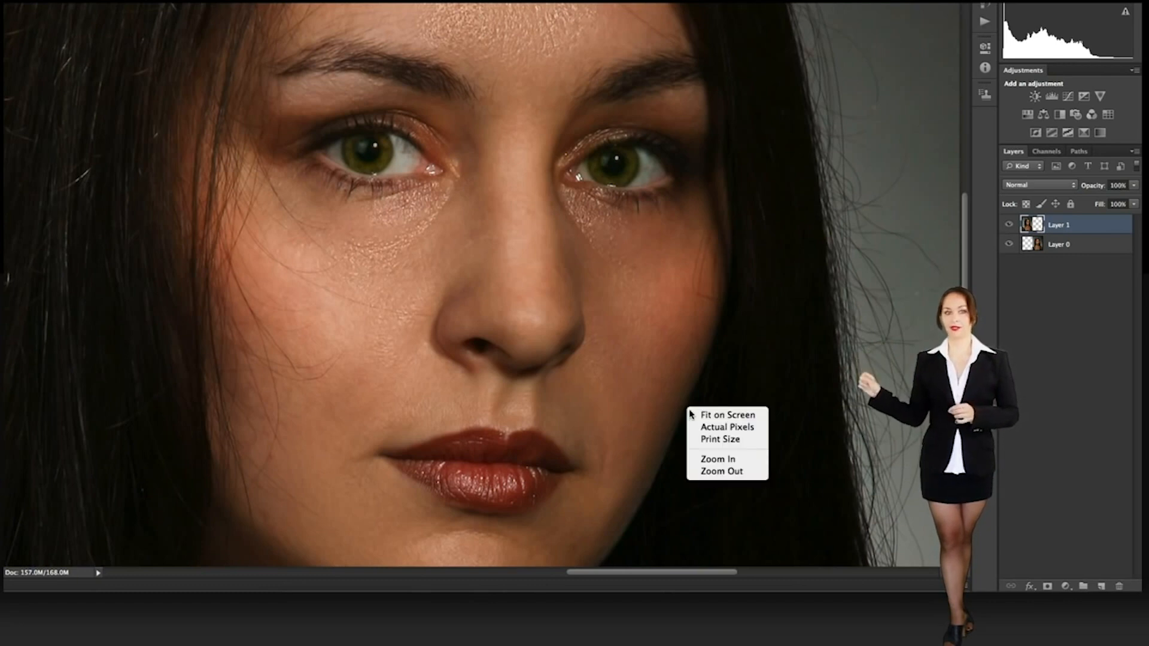
{"action": "left_click", "coordinate": [694, 414]}
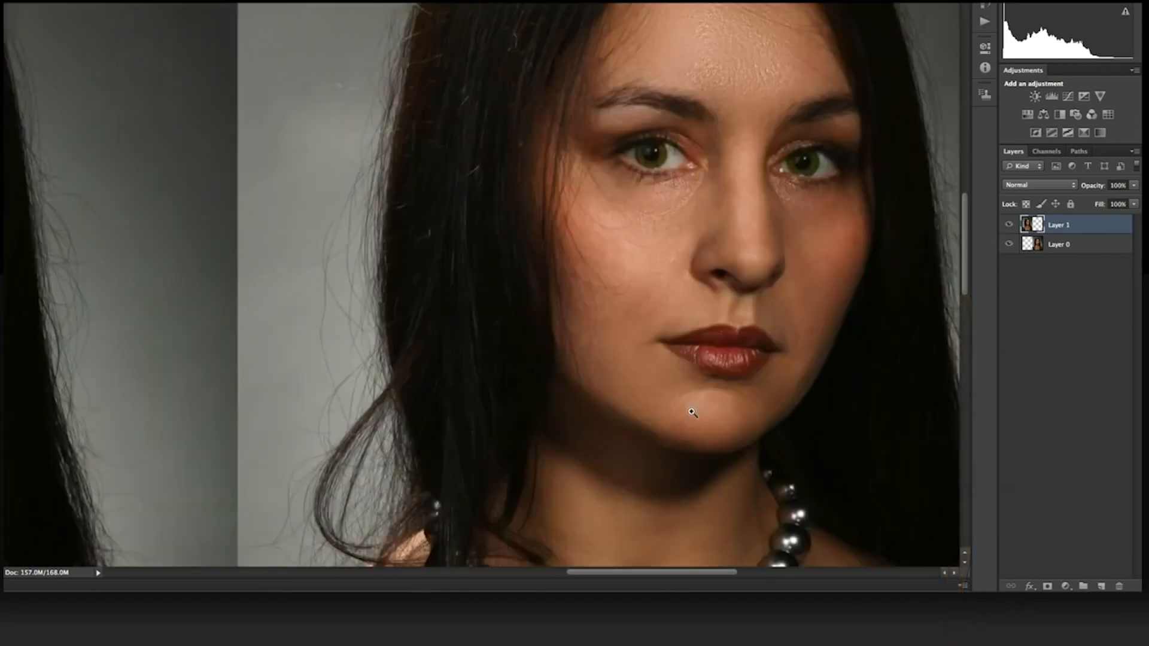